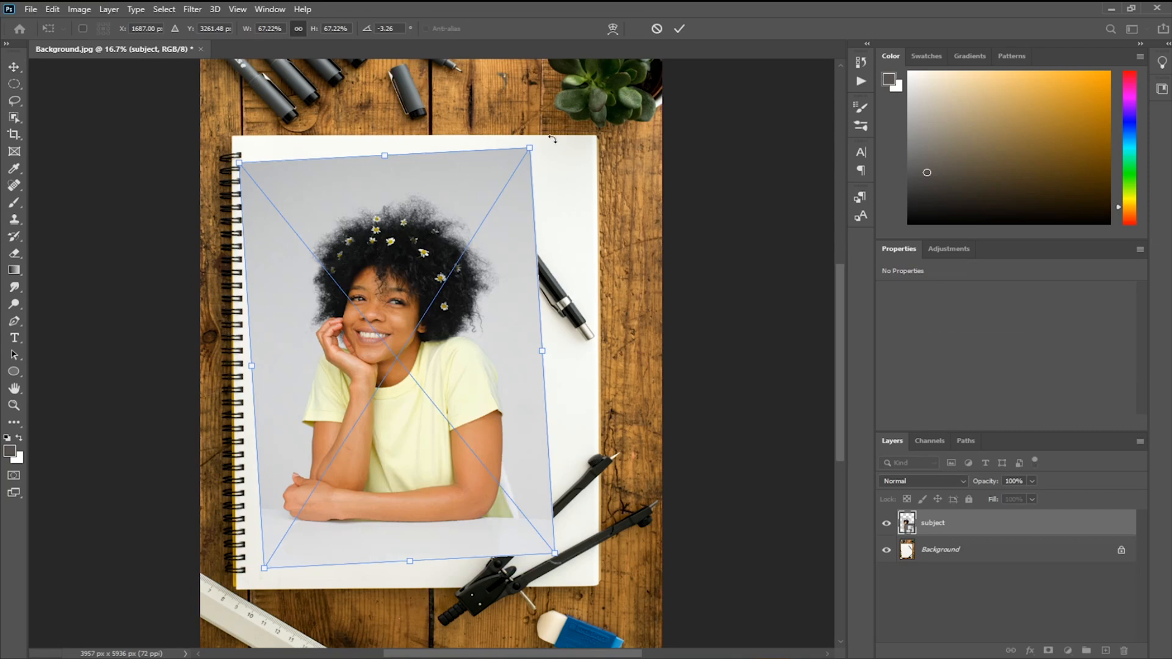
Commit the subject photo's transform and add a layer mask to the subject layer.
click(680, 29)
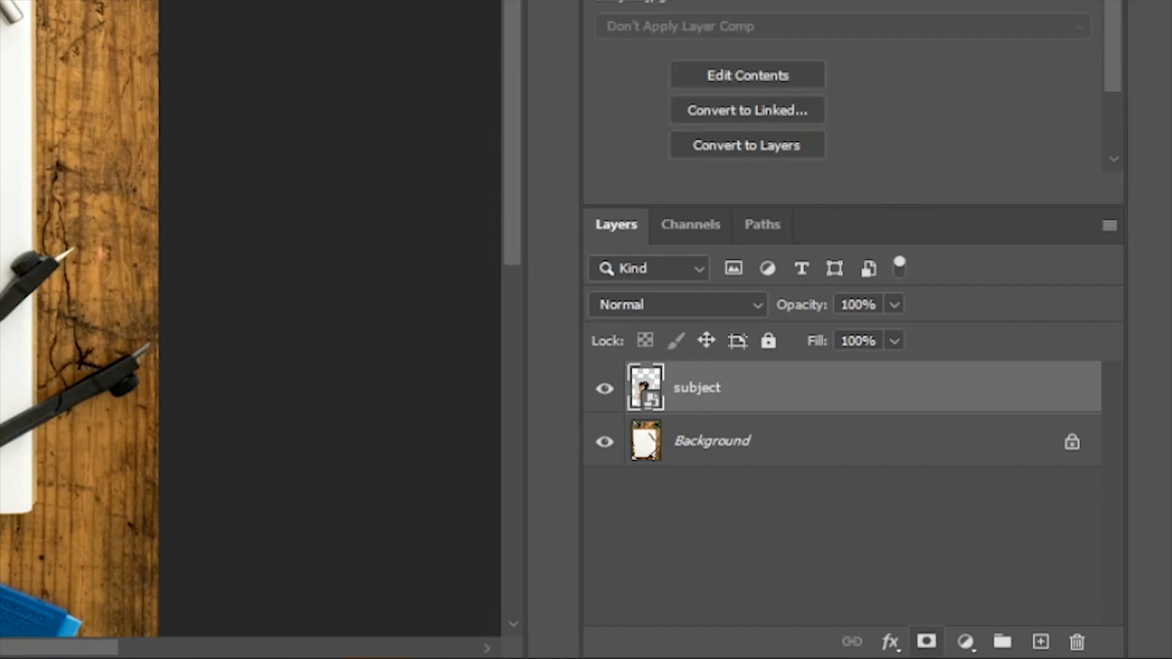
click(926, 642)
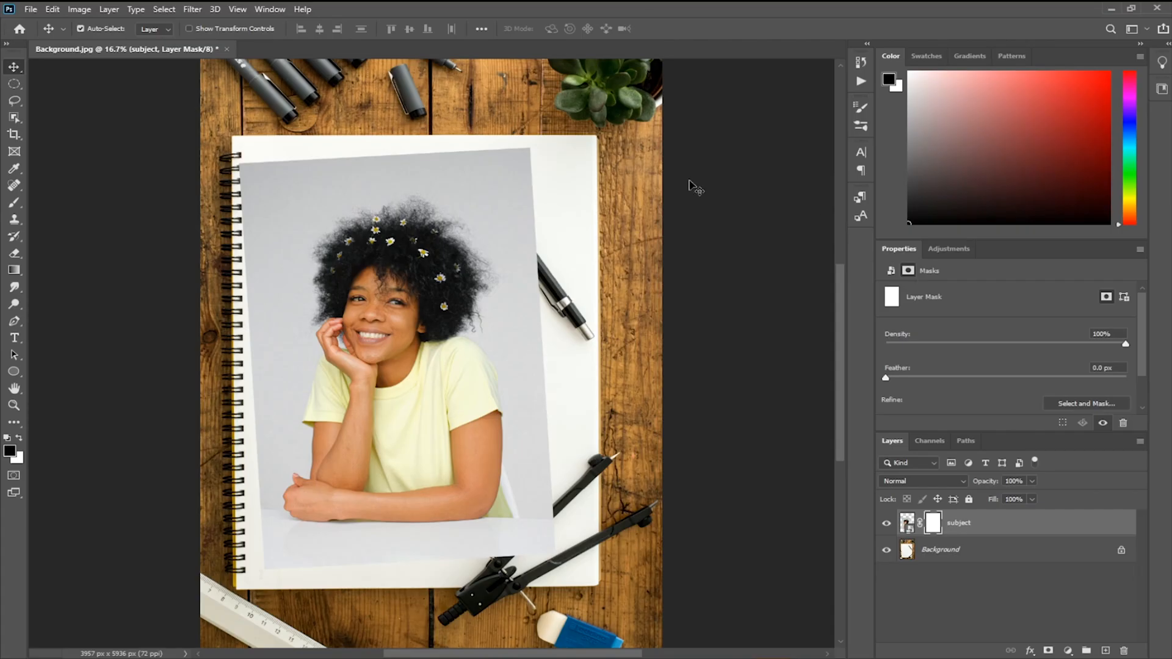
Paint black on the subject layer's mask with a soft brush at 100% flow to hide the grey studio backdrop around the woman.
click(12, 205)
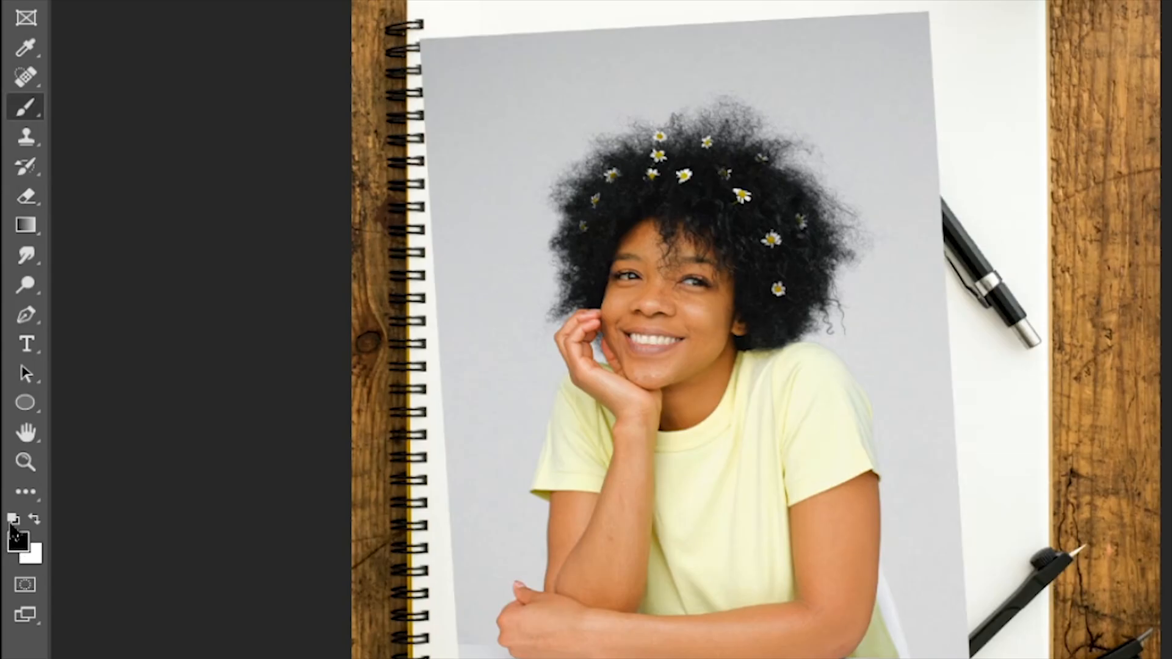
key(x)
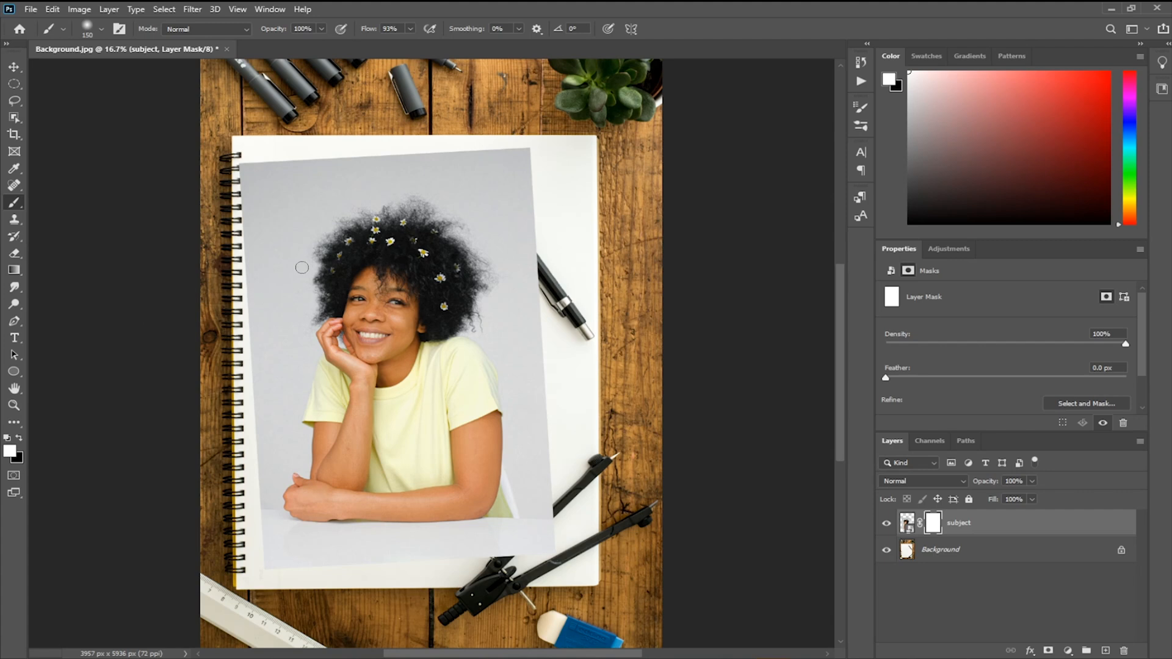
key(x)
drag(285, 178, 364, 162)
mouse_move(220, 176)
mouse_down()
mouse_move(321, 122)
mouse_move(187, 194)
mouse_move(321, 120)
mouse_move(196, 195)
mouse_move(240, 174)
mouse_move(198, 169)
mouse_move(209, 181)
mouse_move(220, 166)
mouse_move(191, 307)
mouse_move(228, 335)
mouse_up()
drag(413, 30, 431, 48)
drag(512, 186, 555, 400)
key(ctrl+z)
drag(636, 215, 581, 213)
mouse_move(529, 176)
mouse_down()
mouse_move(563, 499)
mouse_move(533, 533)
mouse_up()
mouse_move(534, 158)
mouse_down()
mouse_move(277, 162)
mouse_move(424, 157)
mouse_move(255, 449)
mouse_move(269, 567)
mouse_up()
mouse_move(497, 555)
mouse_down()
mouse_move(271, 574)
mouse_move(266, 158)
mouse_move(561, 527)
mouse_move(611, 465)
mouse_up()
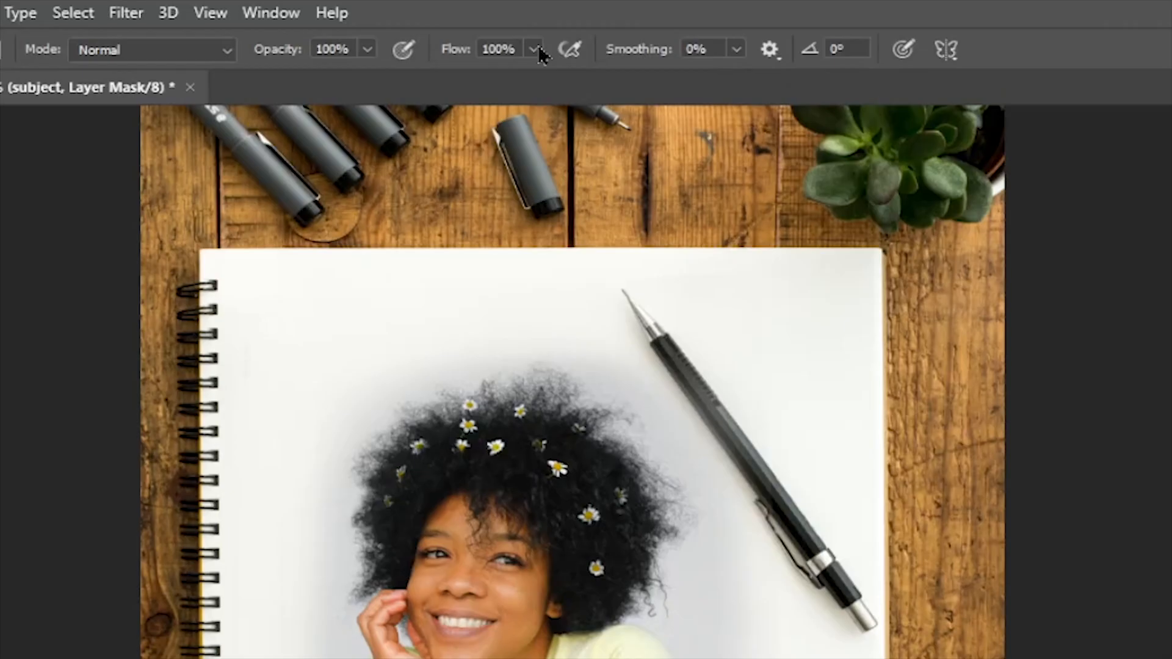
Set the brush flow to 12% and paint on the mask to gradually fade the woman's arms and lower body.
click(534, 49)
drag(534, 76, 428, 77)
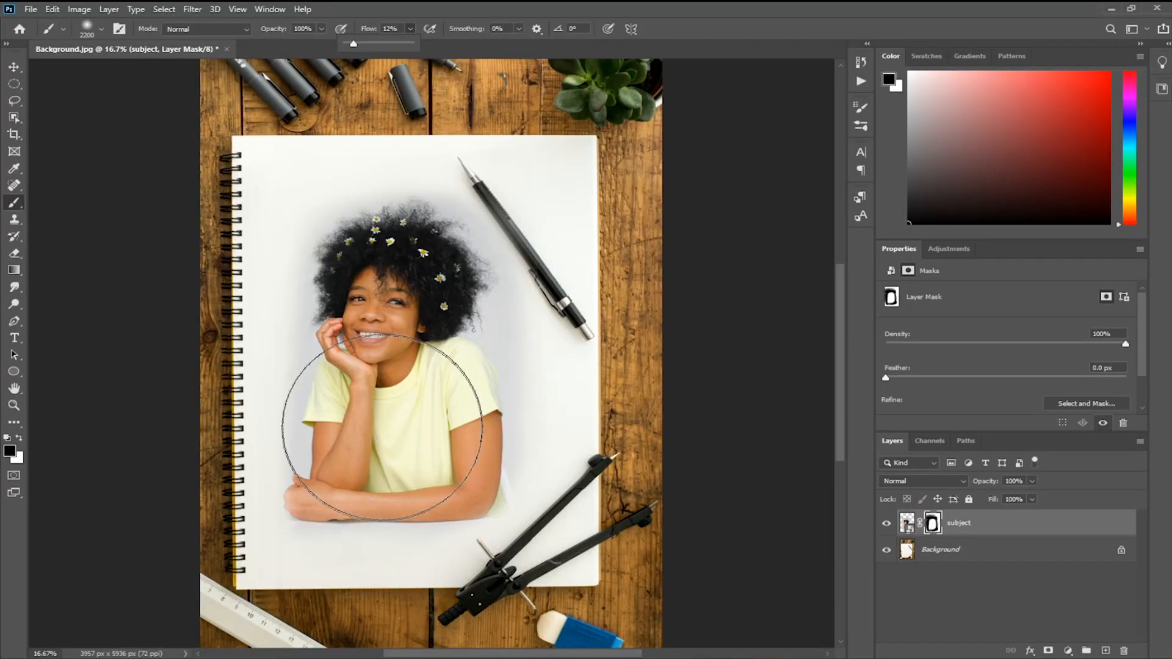
mouse_move(511, 548)
mouse_down()
mouse_move(494, 551)
mouse_move(527, 502)
mouse_move(352, 535)
mouse_move(353, 551)
mouse_move(335, 544)
mouse_move(458, 484)
mouse_move(345, 518)
mouse_move(376, 533)
mouse_move(499, 437)
mouse_move(552, 486)
mouse_move(502, 499)
mouse_move(537, 480)
mouse_move(478, 487)
mouse_up()
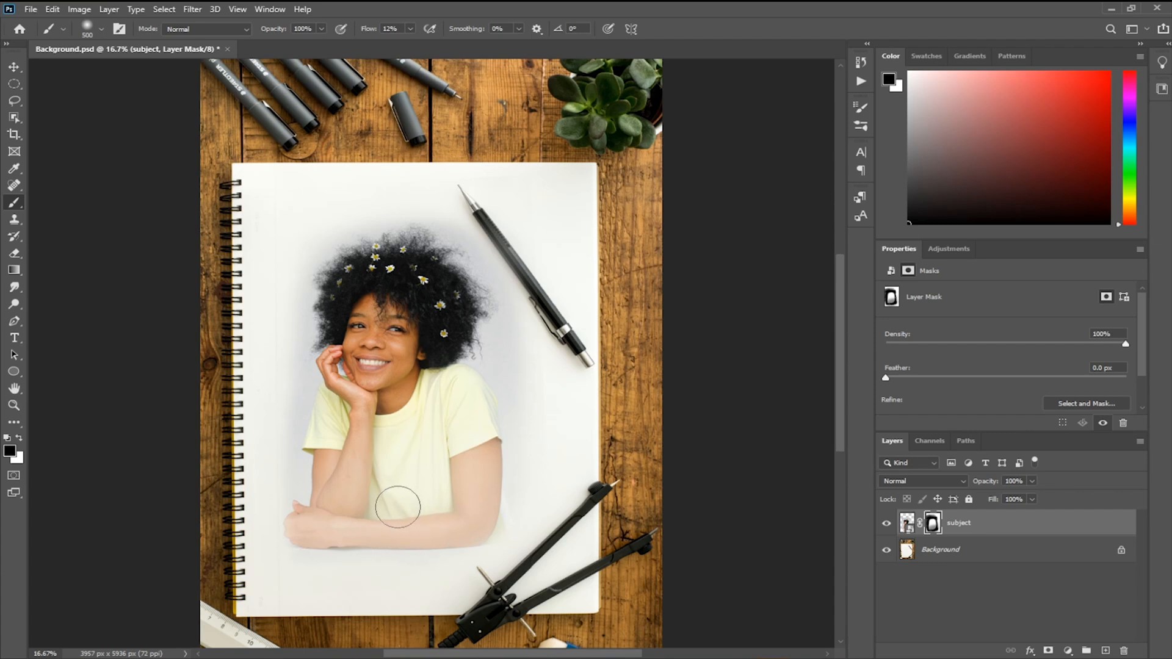
Add a white (#ffffff) Solid Color fill layer directly above the Background layer.
click(938, 552)
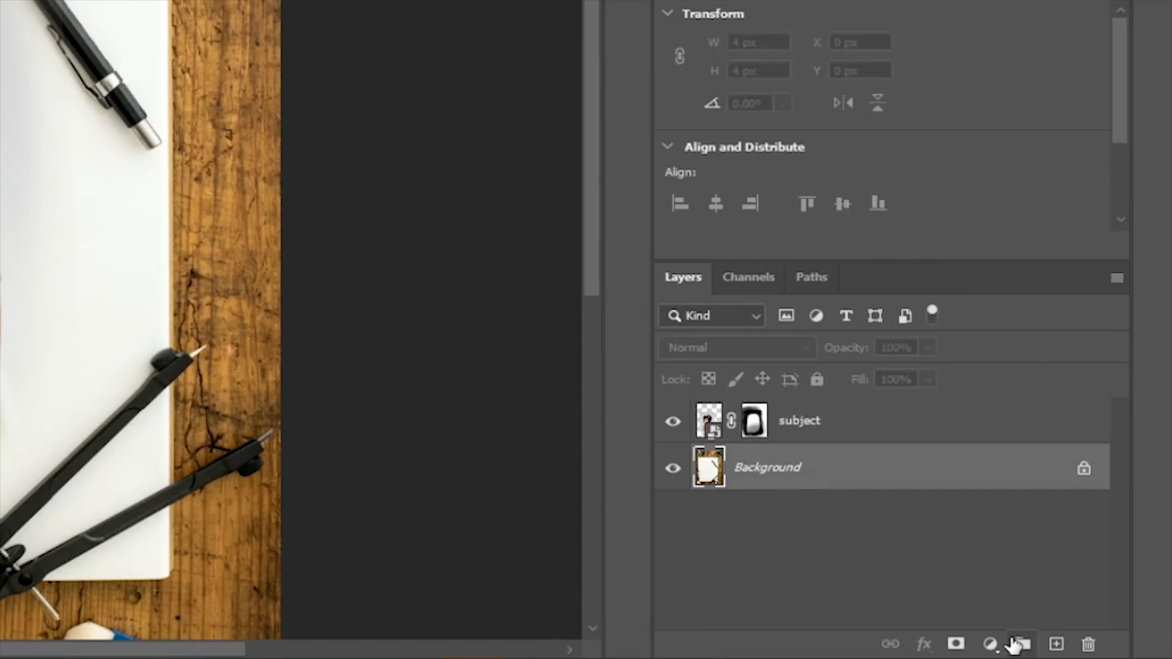
click(992, 646)
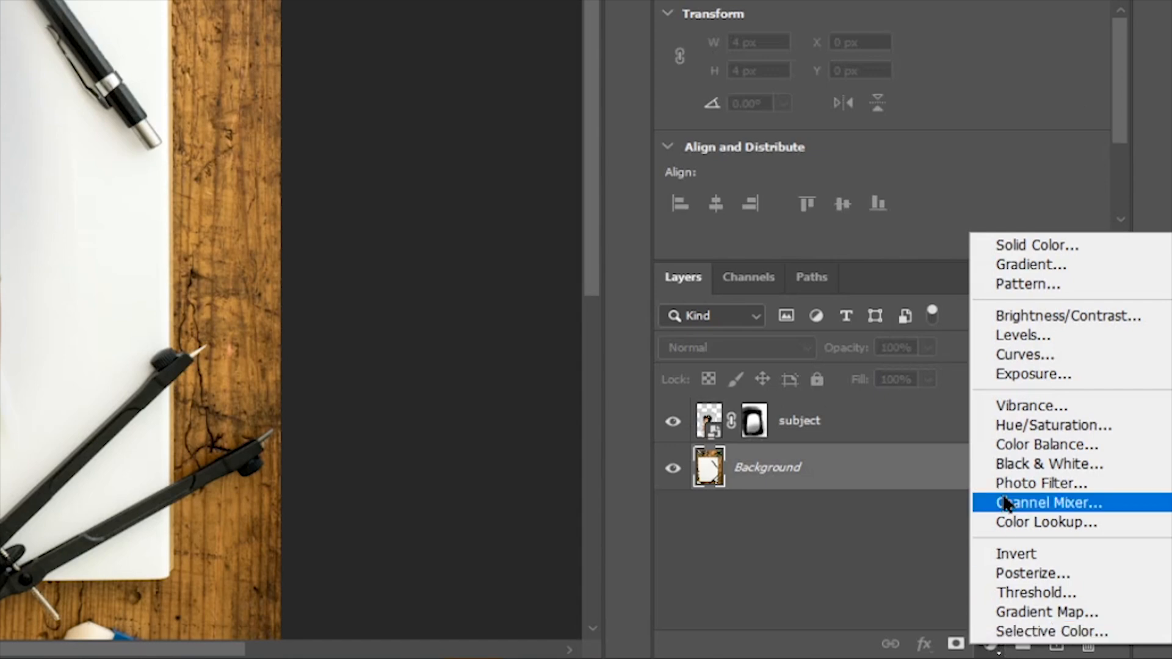
click(1025, 249)
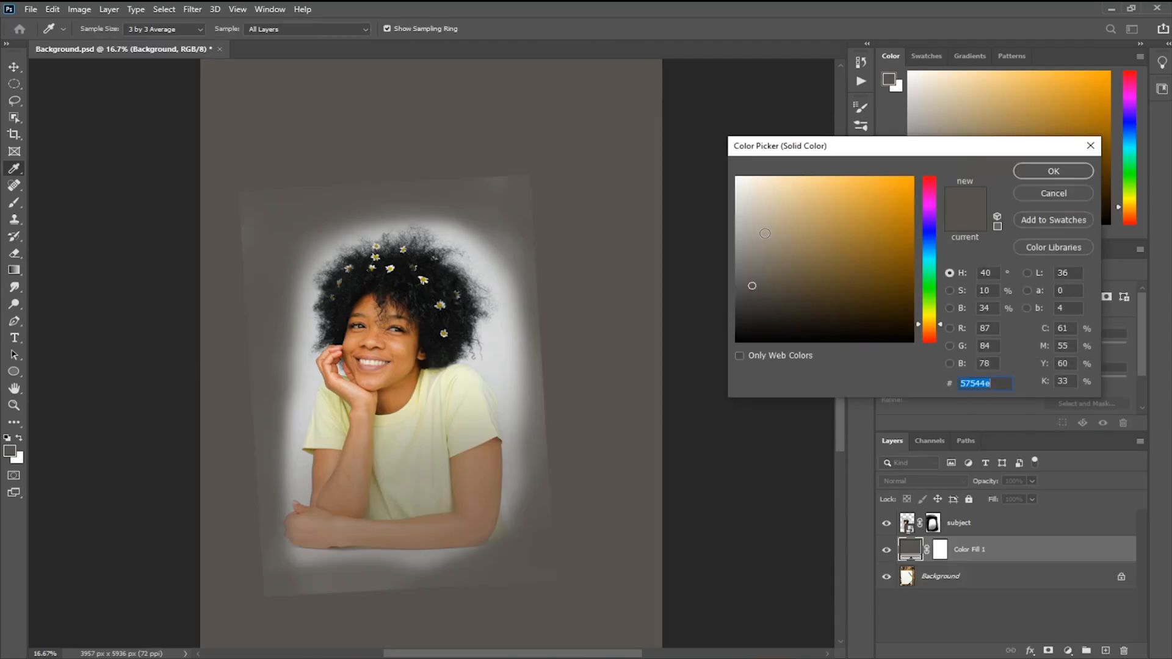
mouse_move(765, 233)
mouse_down()
mouse_move(751, 191)
mouse_move(695, 136)
mouse_up()
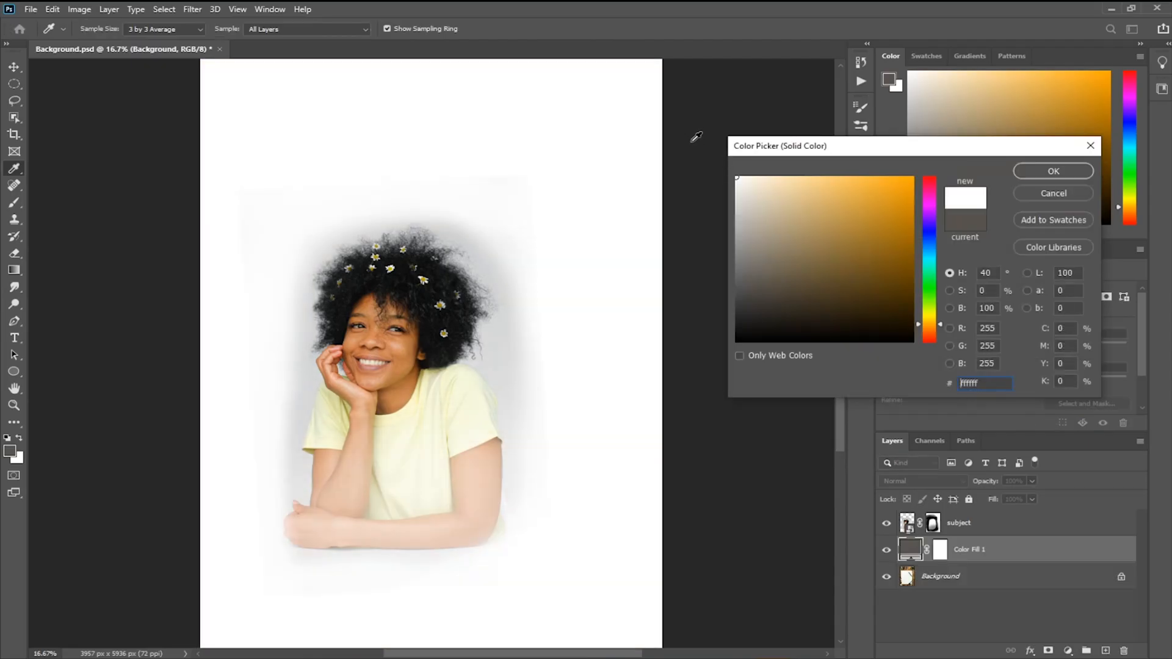
click(1029, 173)
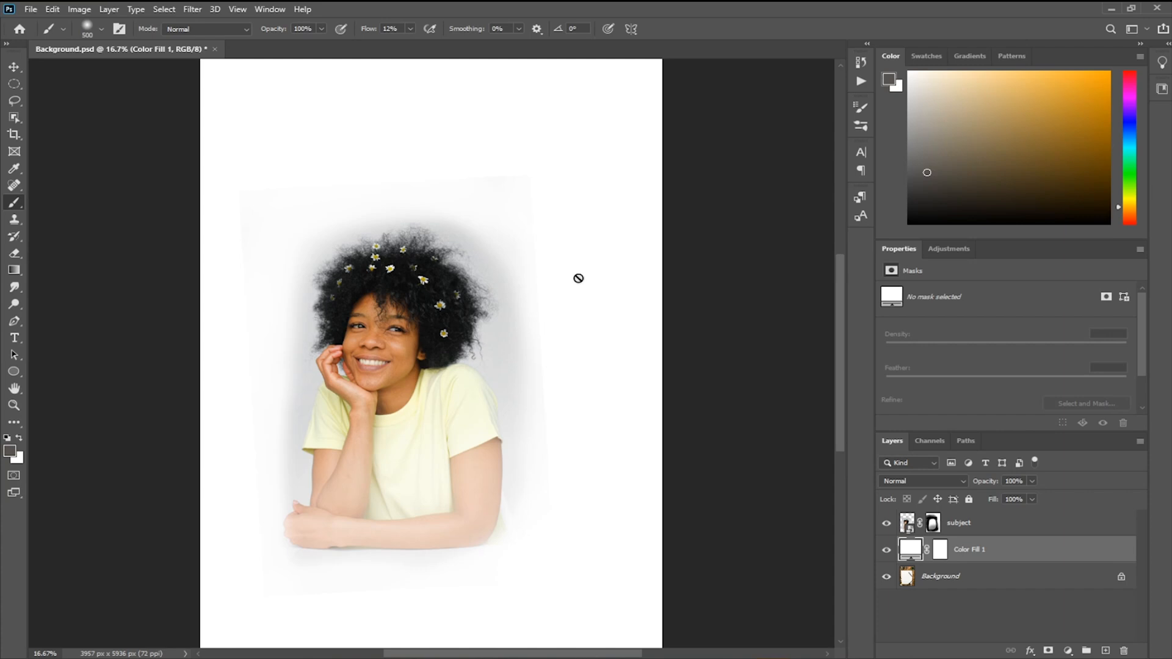
Select the subject and Color Fill 1 layers together and convert them to a smart object.
click(990, 522)
click(989, 548)
click(1008, 523)
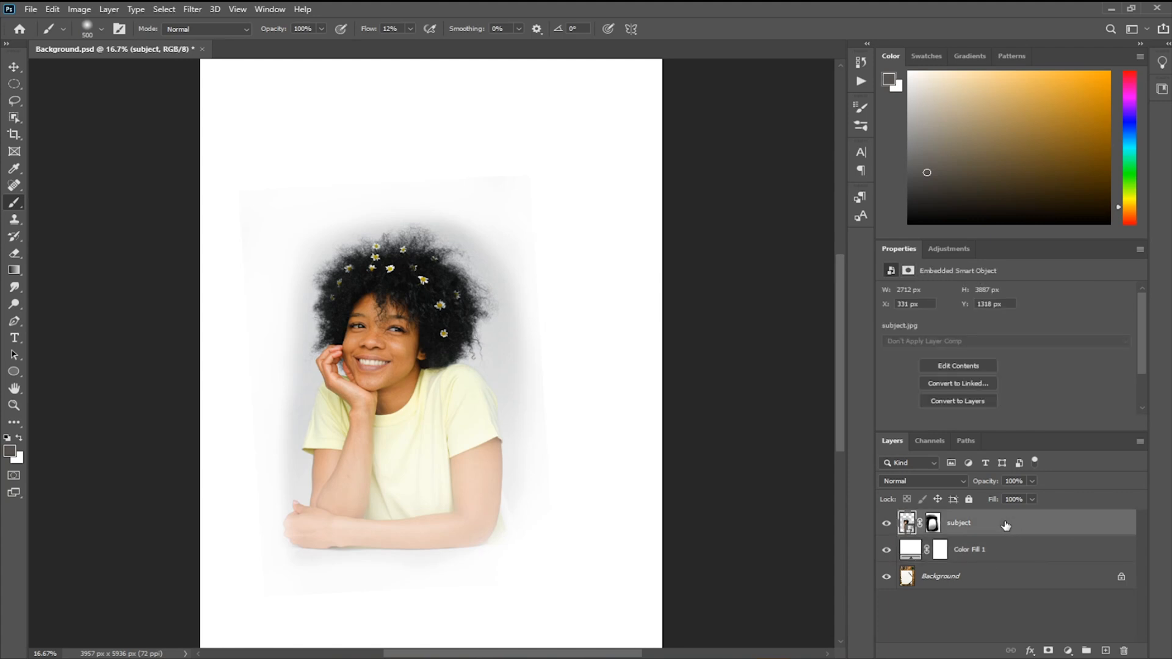
shift+click(996, 556)
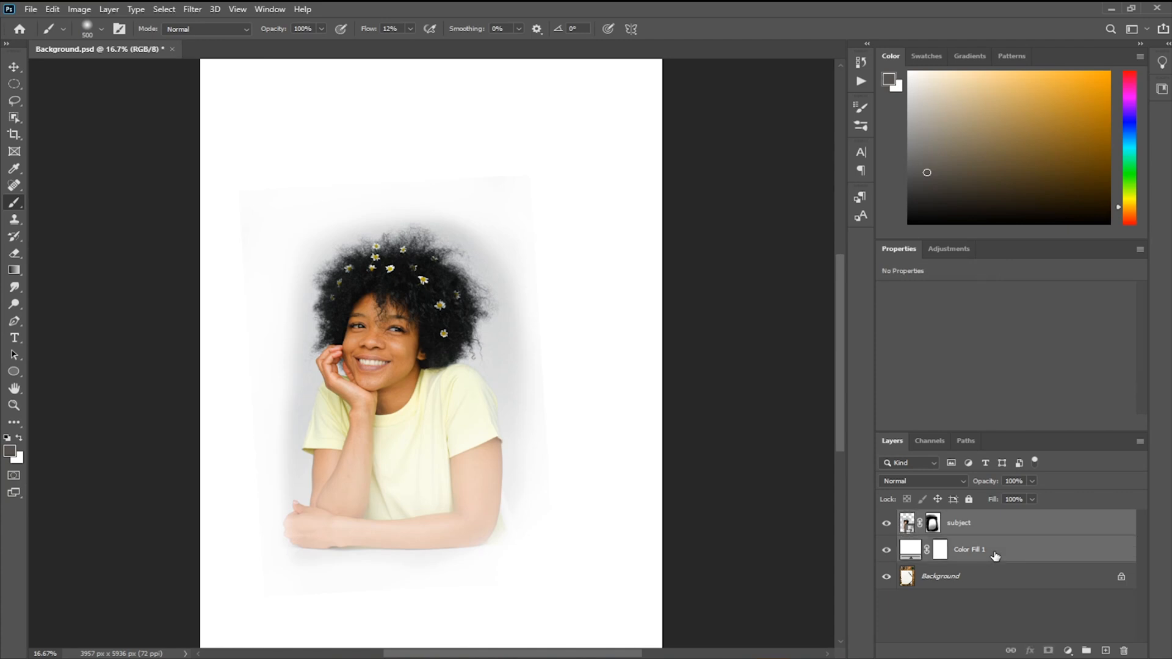
right_click(995, 555)
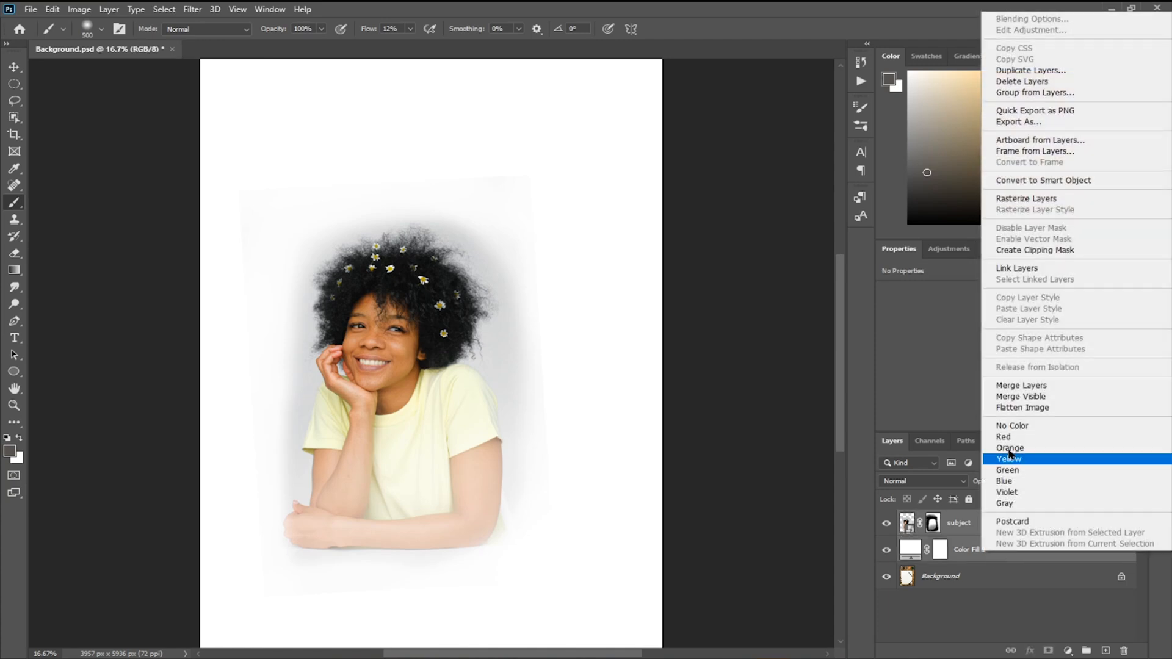
click(1030, 181)
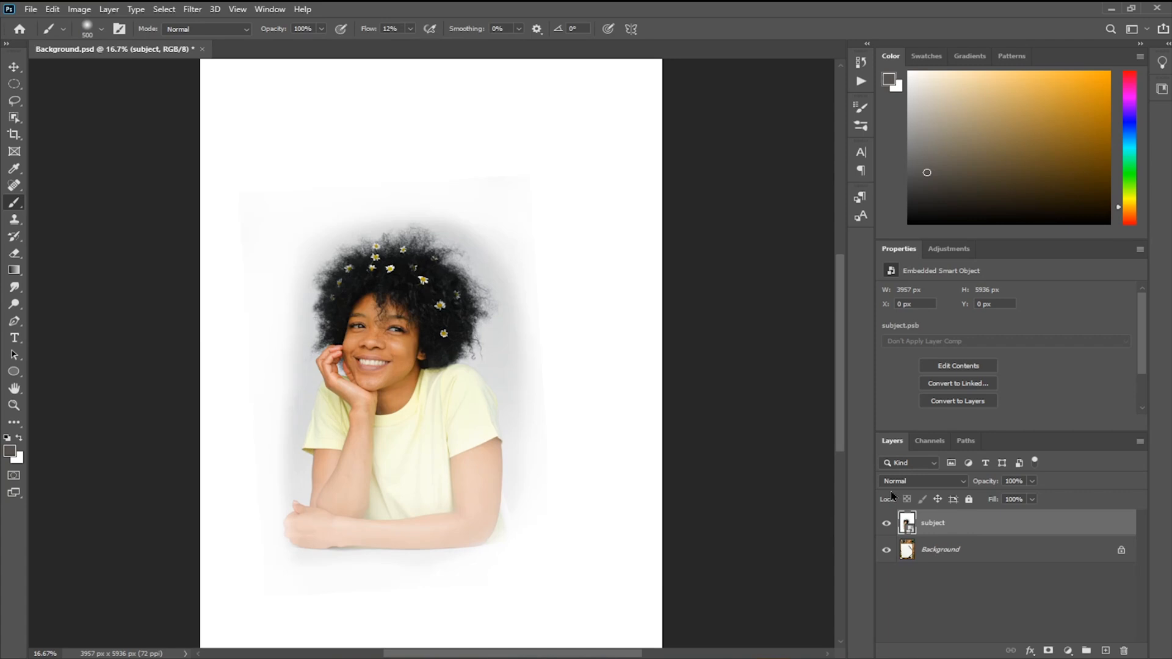
Open the subject smart object's contents to examine its layers, and close it again.
double_click(910, 524)
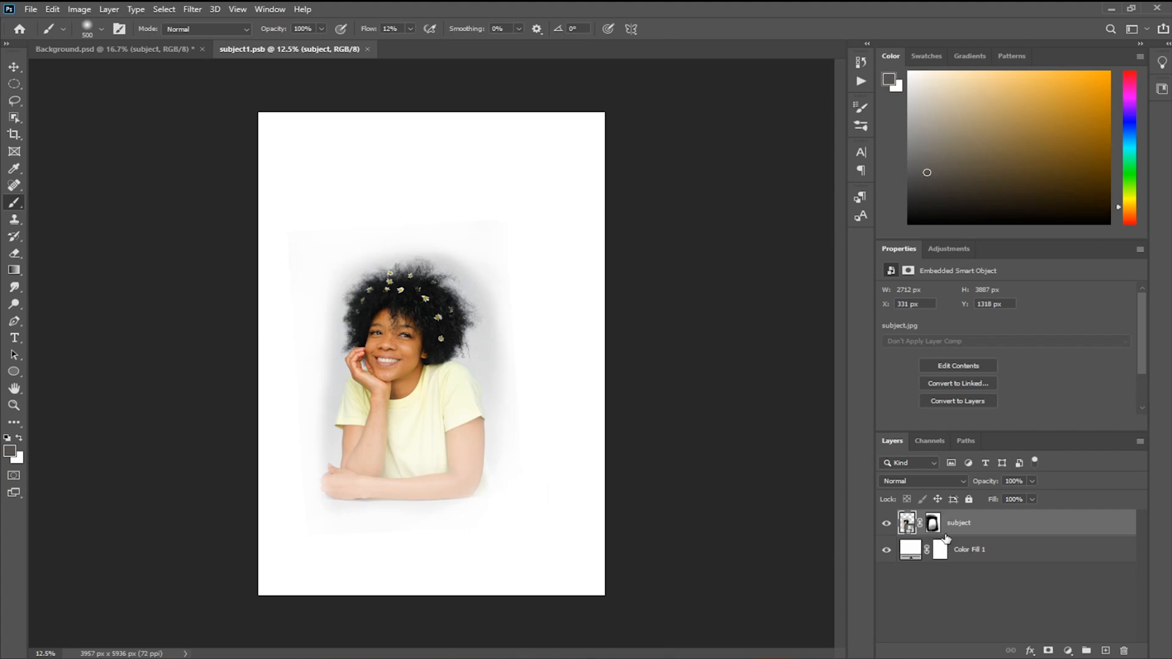
click(965, 595)
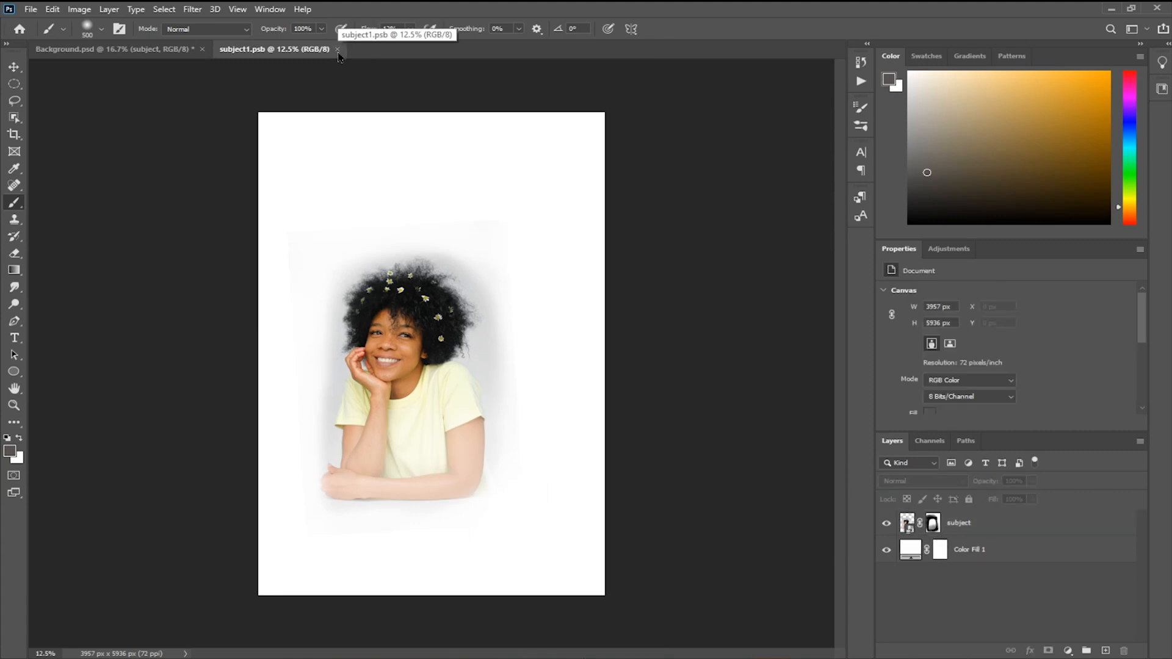
click(337, 49)
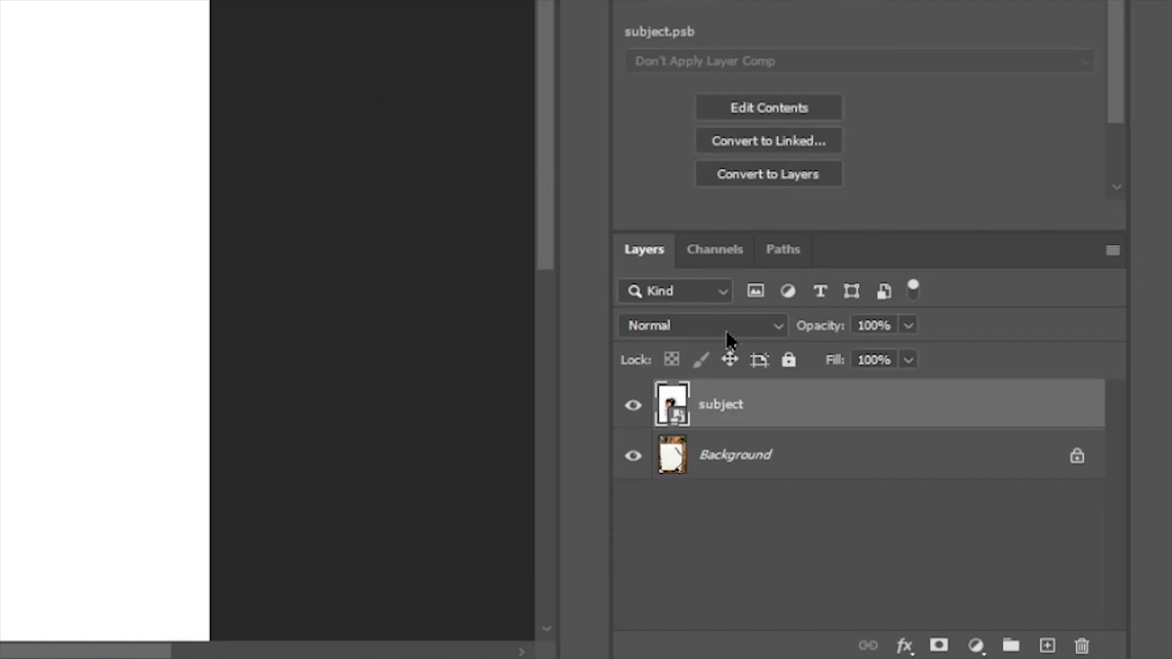
Set the subject smart object's blend mode to Multiply.
click(726, 331)
click(673, 149)
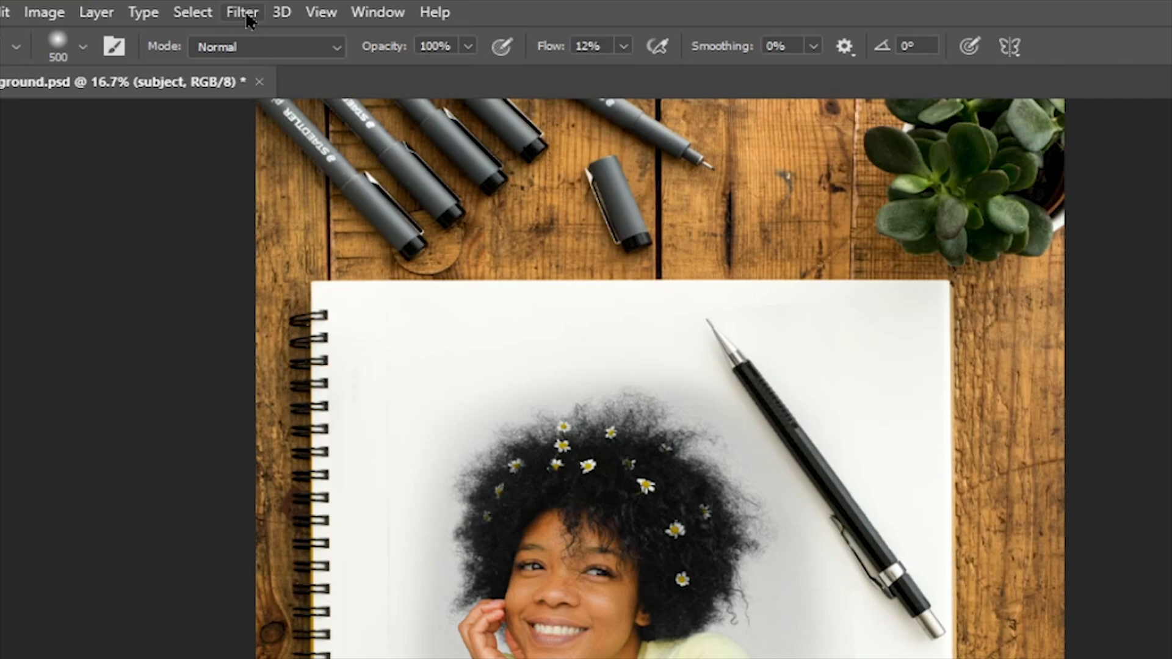
Open the Filter Gallery for the subject smart object with the Graphic Pen sketch filter and set the stroke length to 9.
click(243, 13)
click(287, 102)
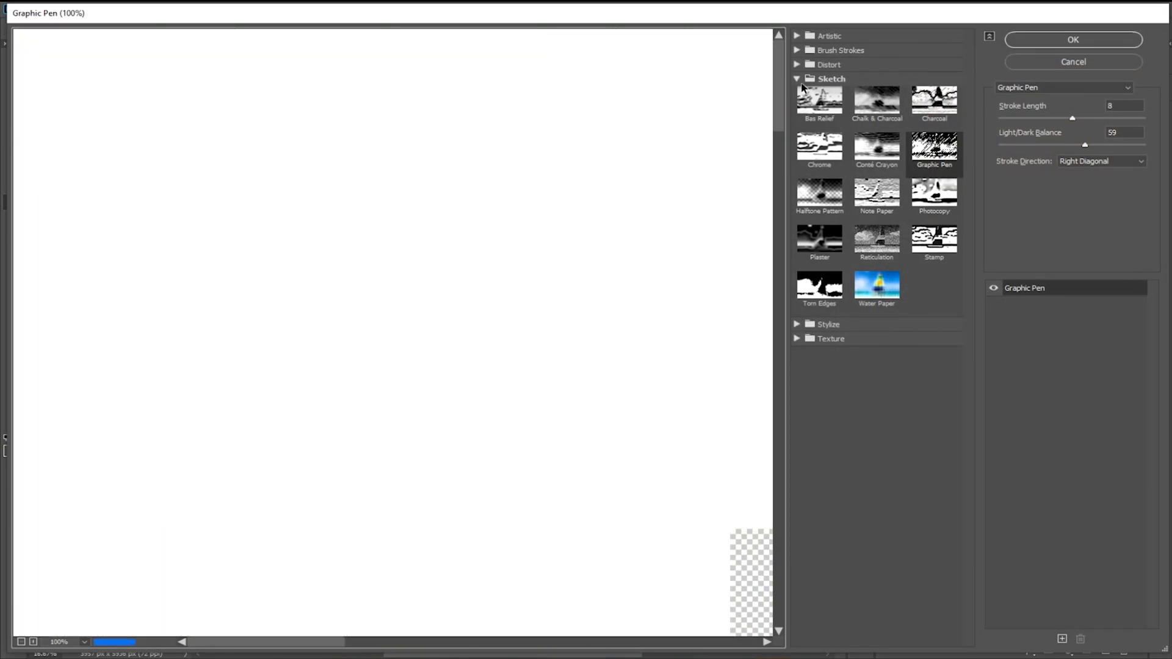
click(798, 79)
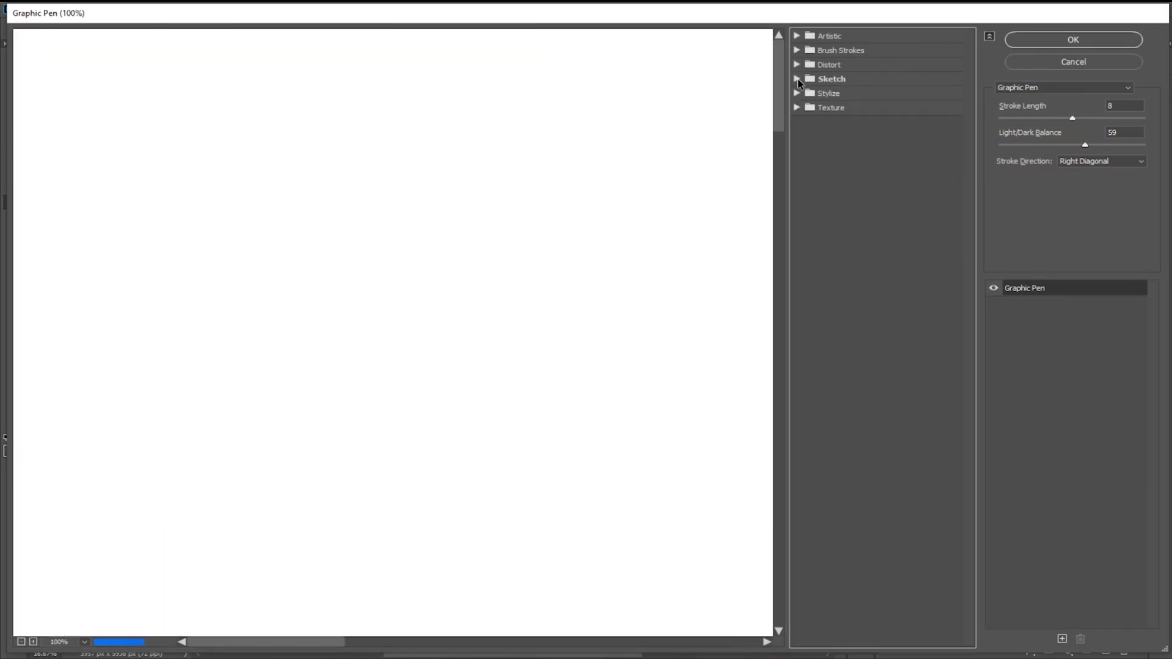
click(798, 79)
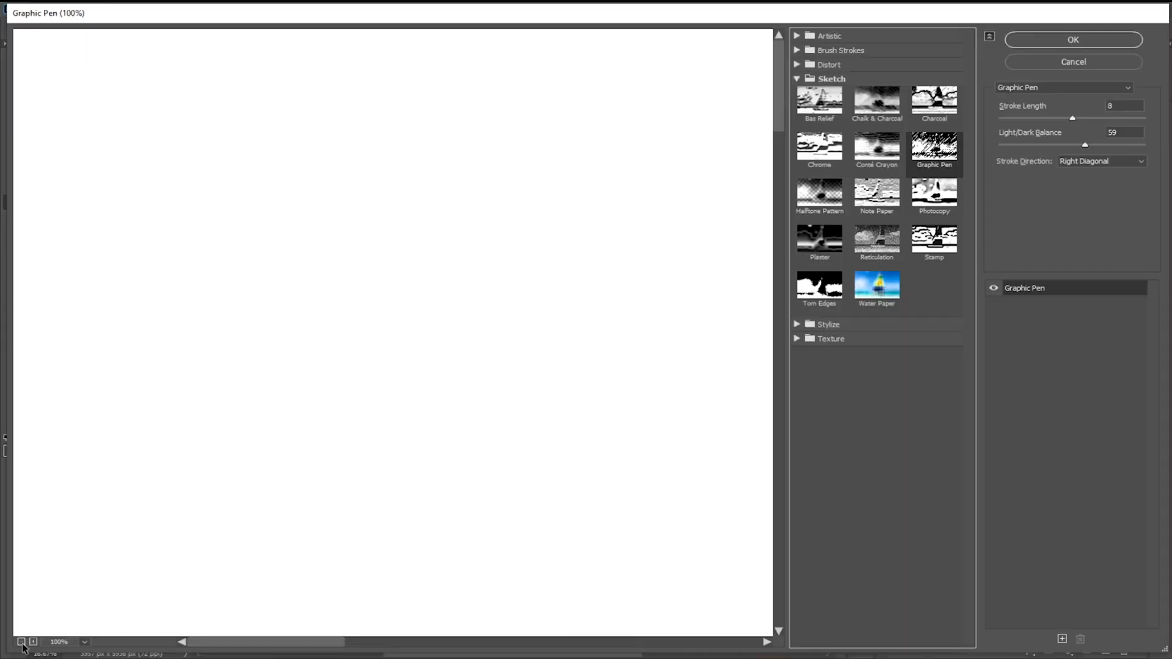
click(21, 641)
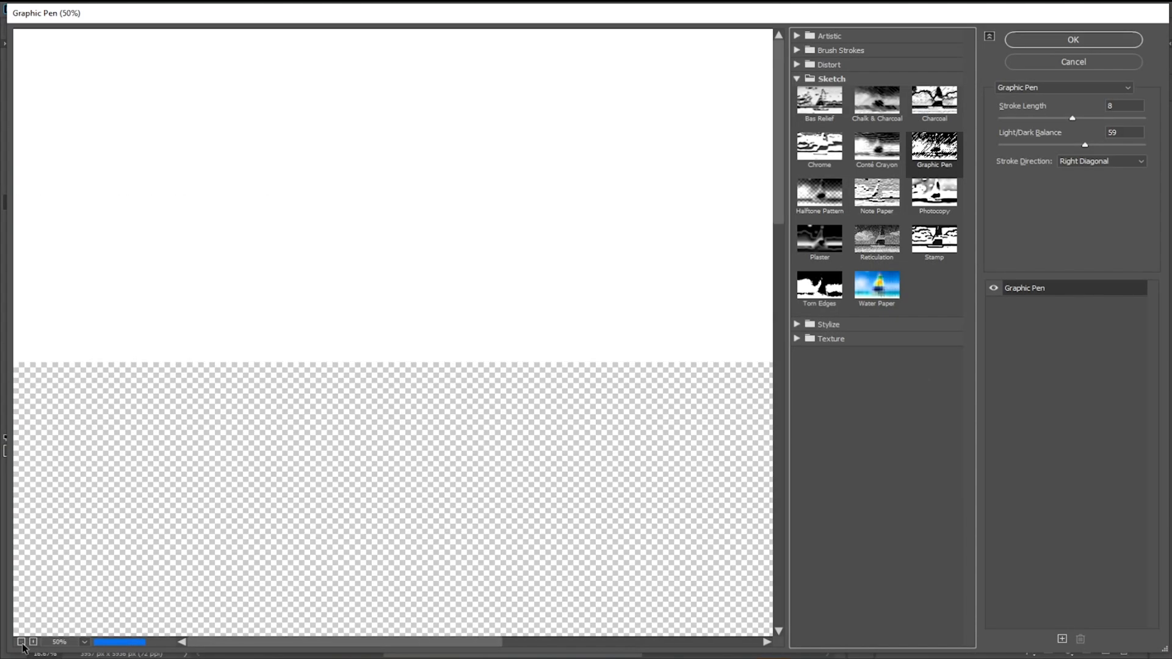
drag(288, 605, 288, 405)
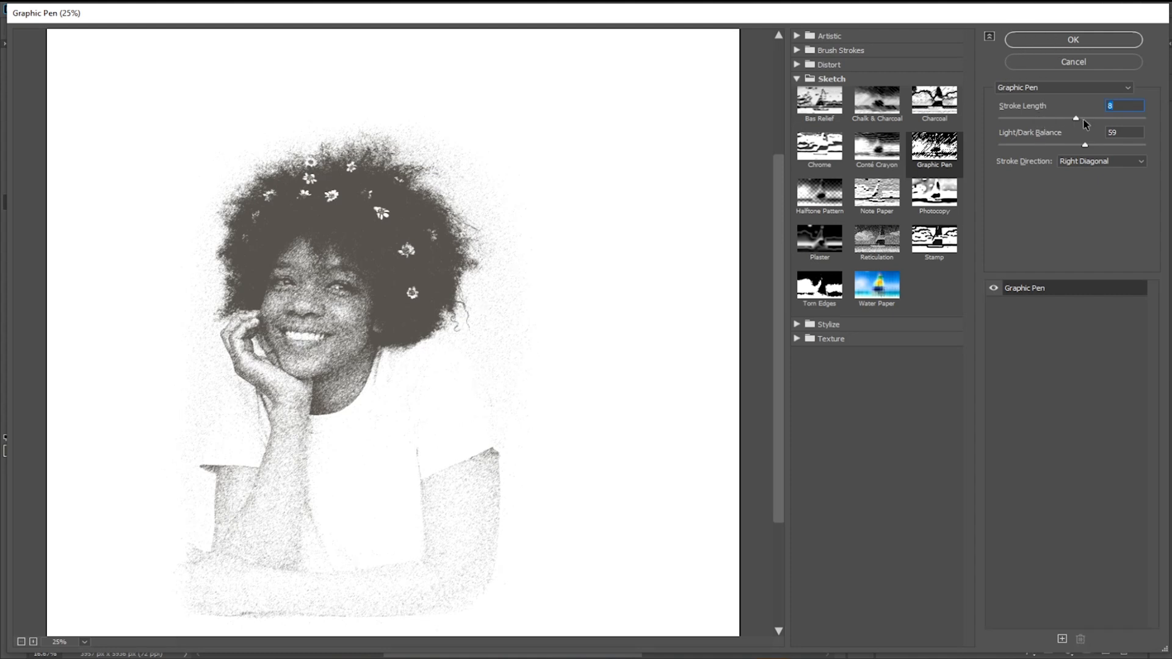
drag(1076, 121, 1079, 121)
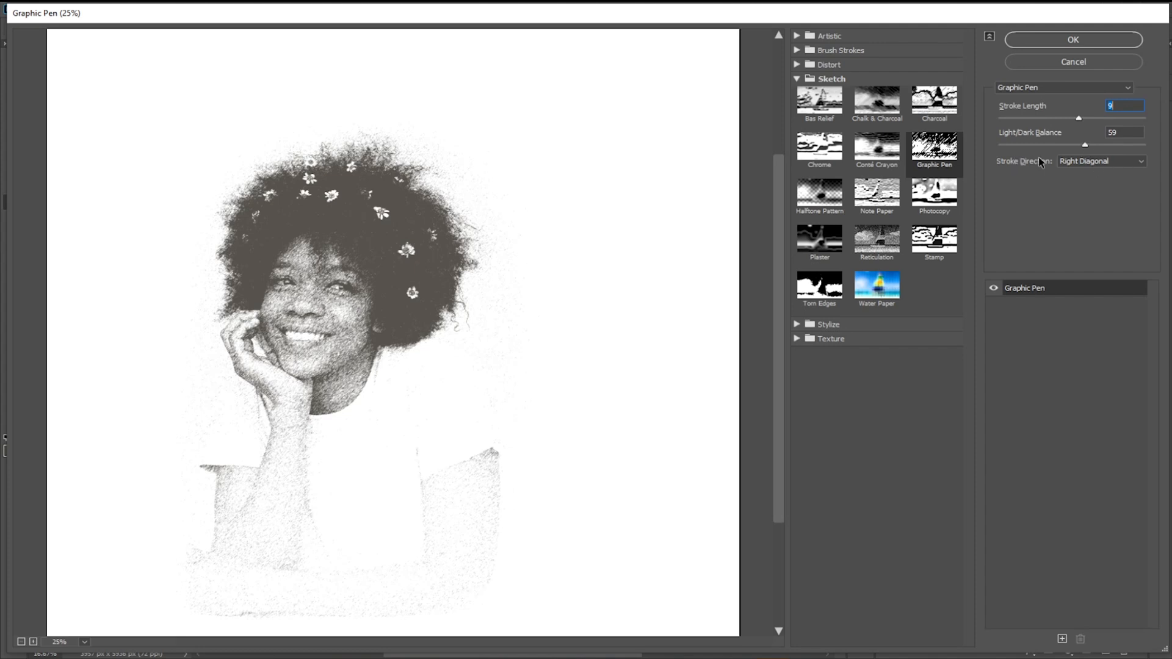
Try the Left Diagonal stroke direction, return it to Right Diagonal, and apply the Graphic Pen filter.
click(1093, 162)
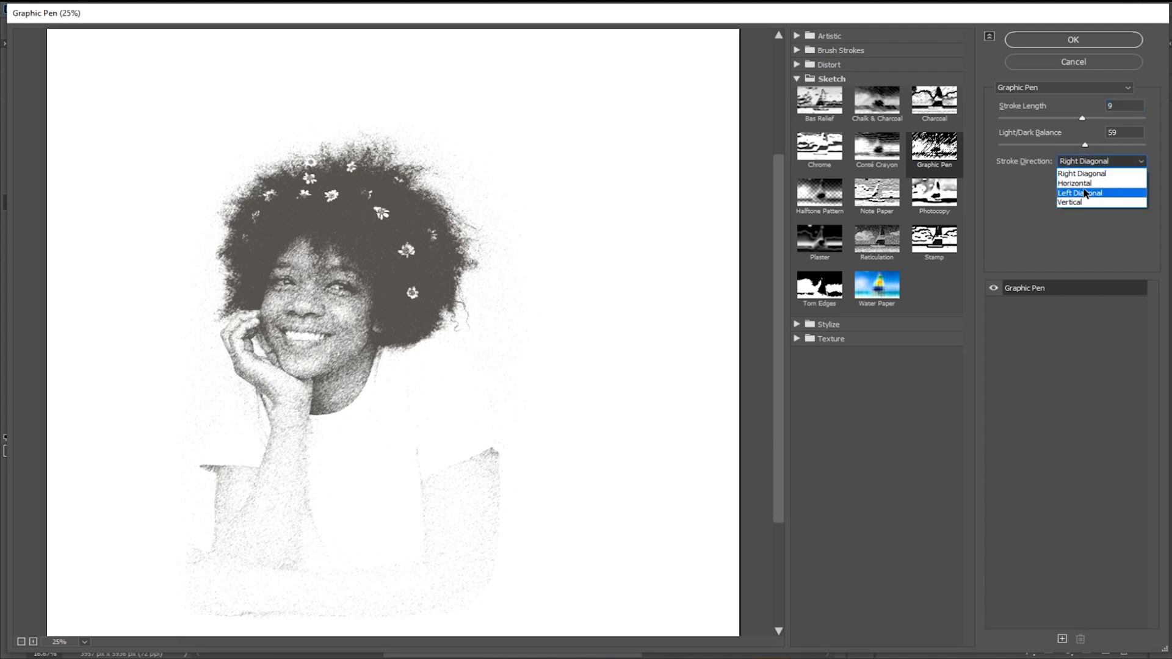
click(1084, 195)
click(1091, 162)
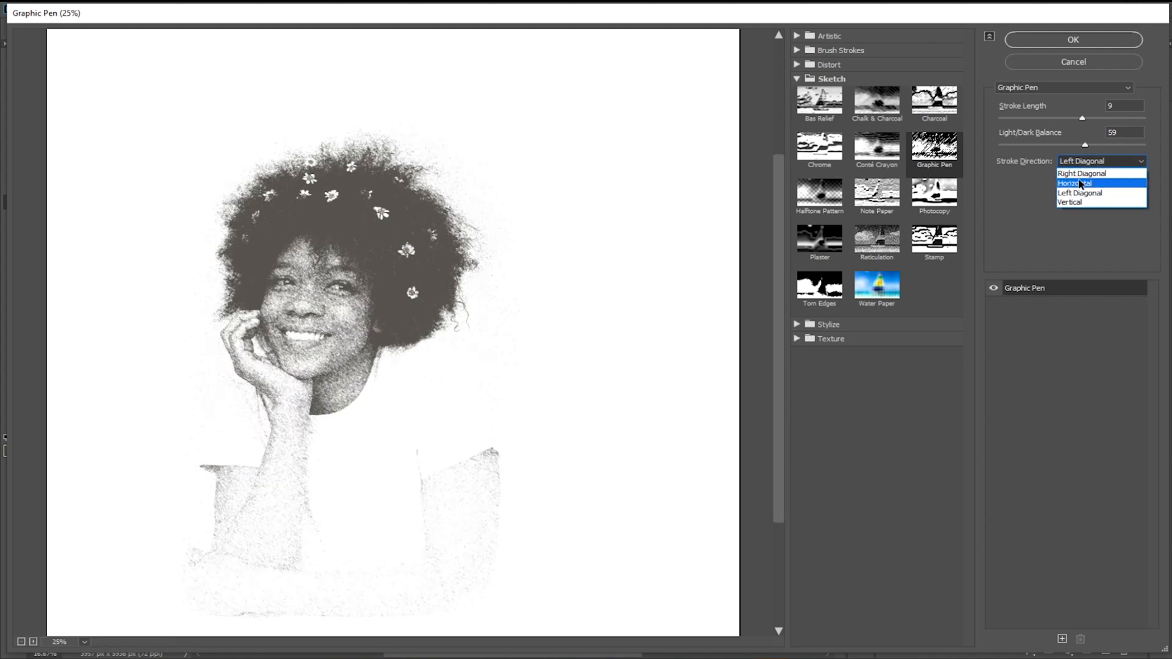
click(1086, 174)
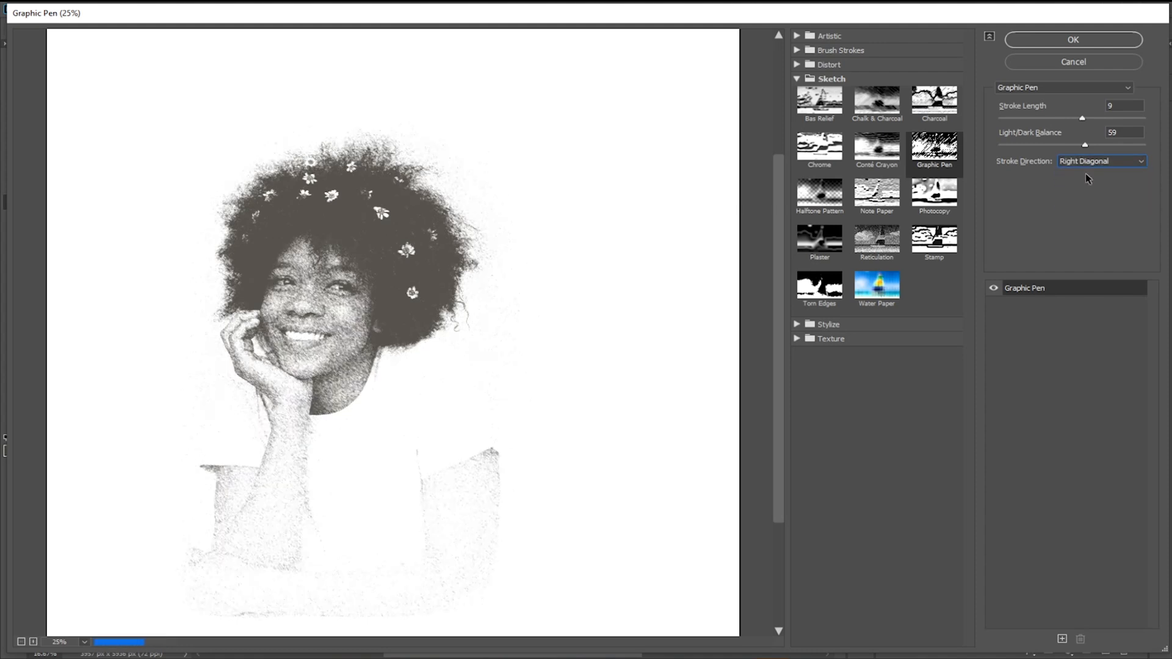
click(1084, 39)
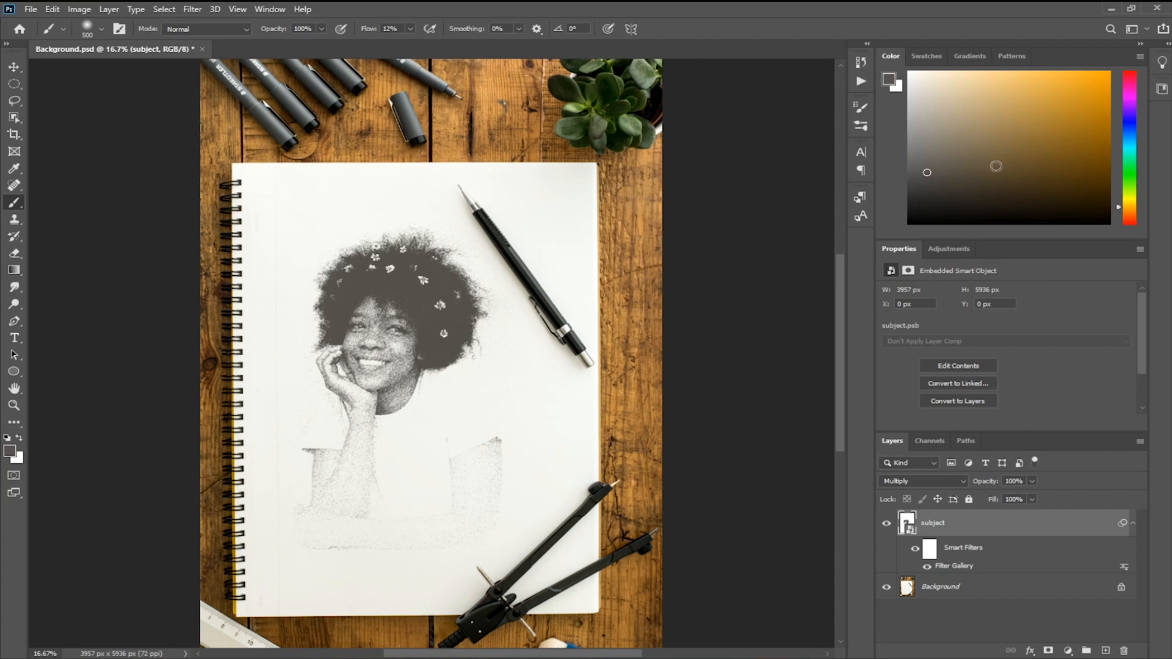
Examine the pen-stroke texture on the portrait's face and hair up close.
scroll(427, 355, up, 6)
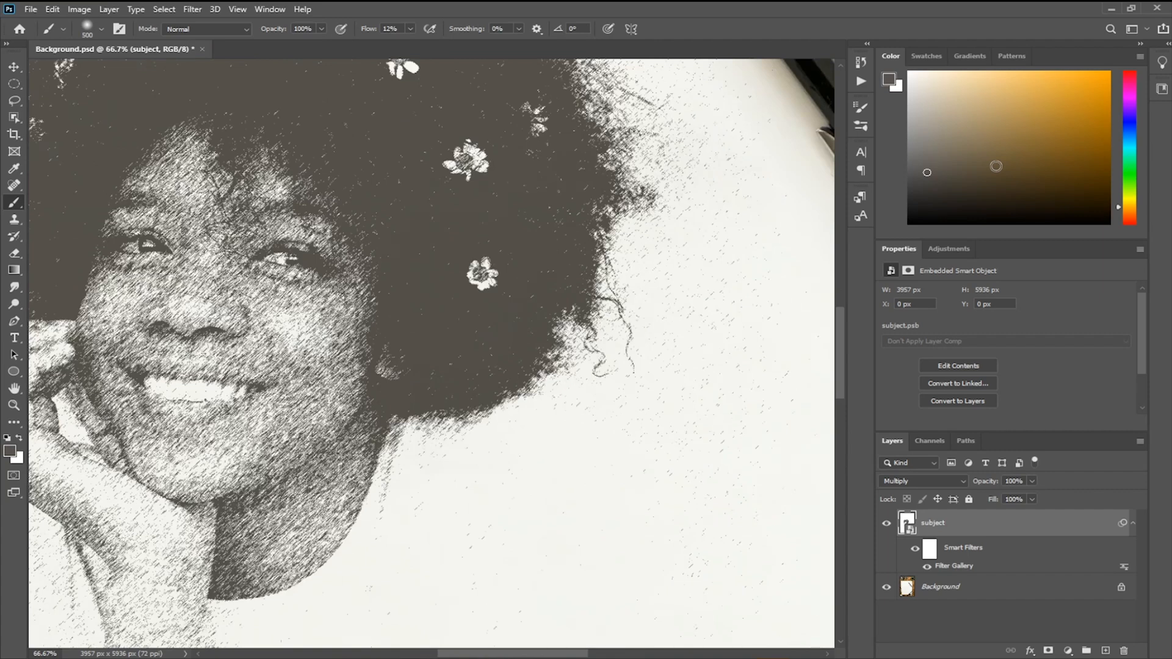
scroll(431, 354, down, 3)
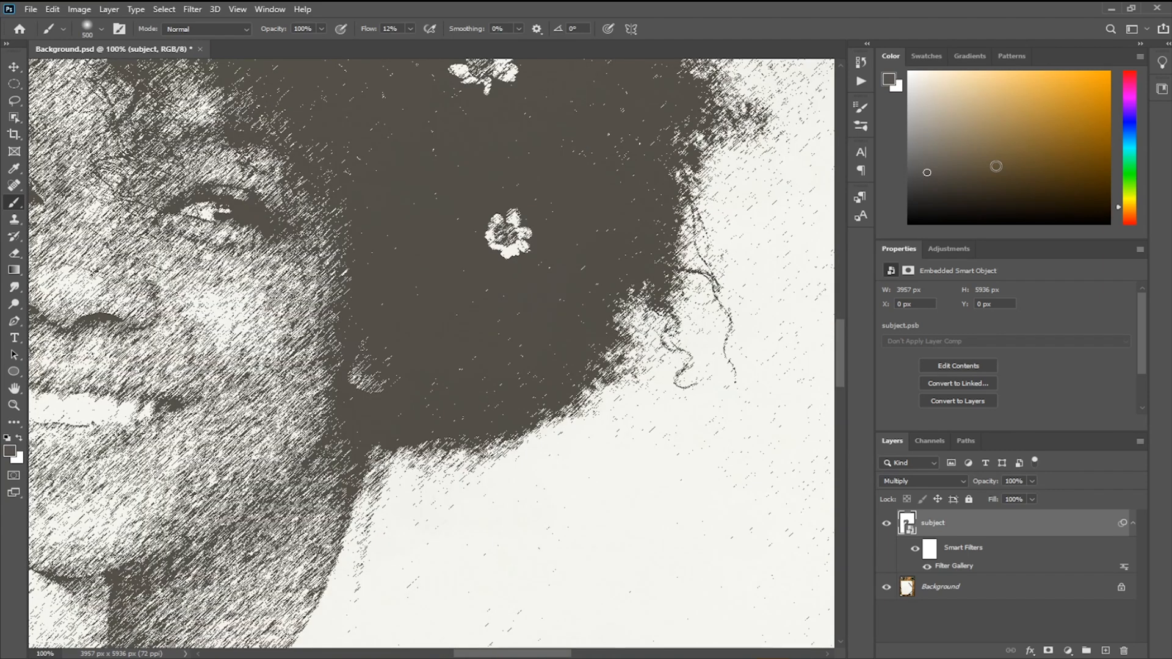
scroll(432, 355, down, 3)
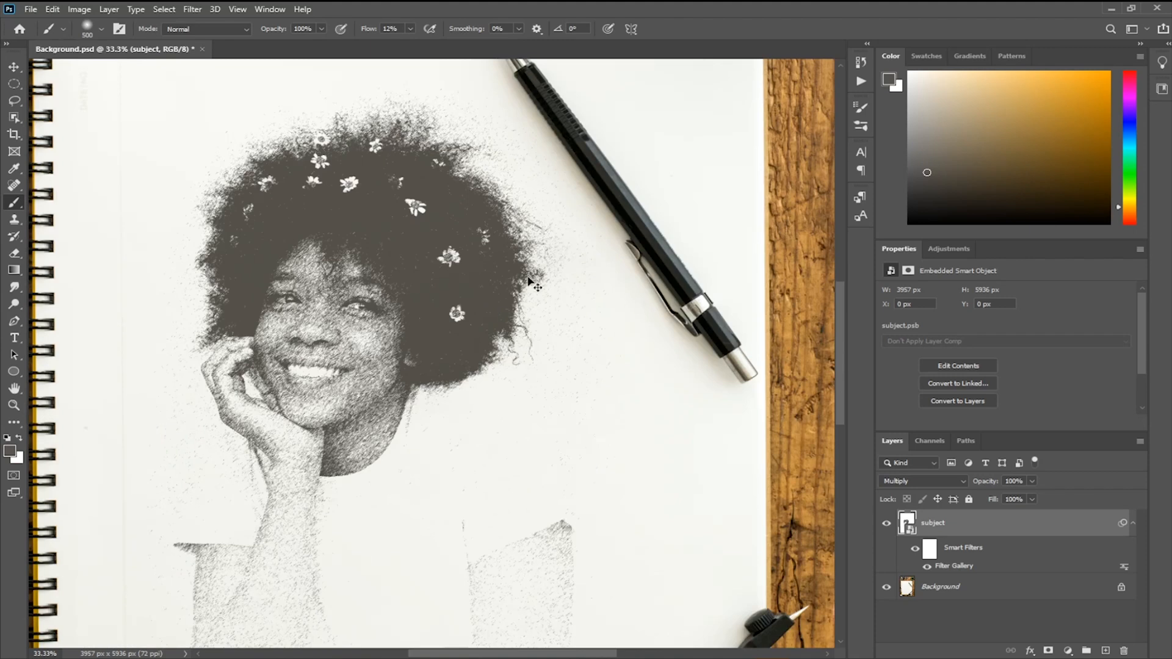
key(ctrl+minus)
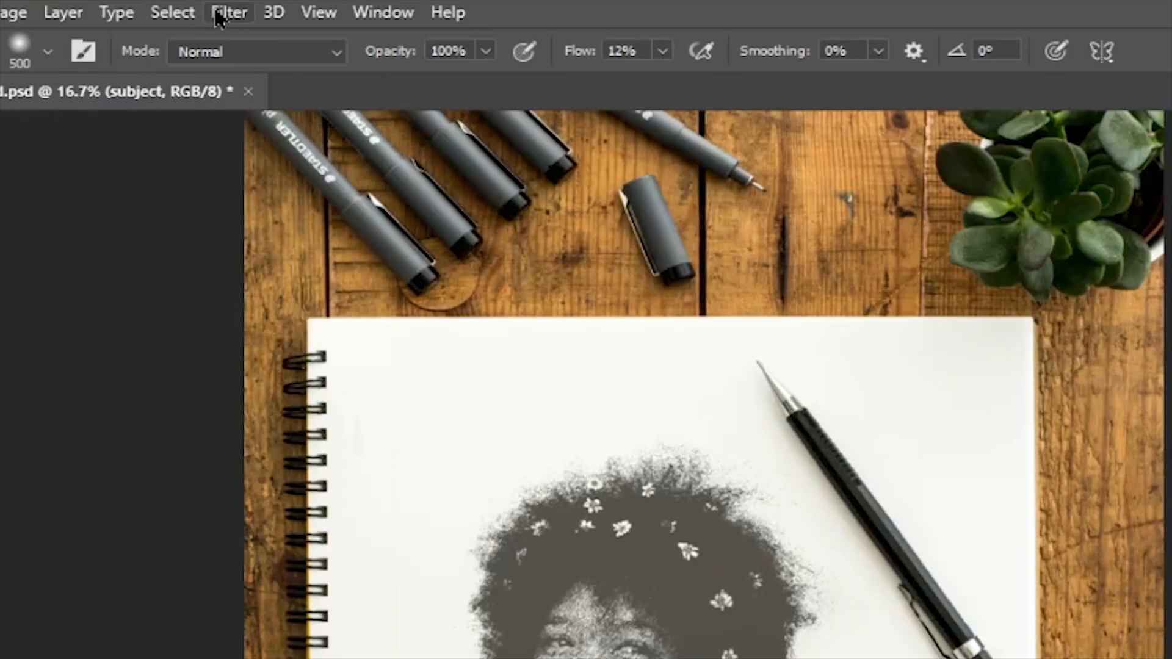
Apply a Gaussian Blur smart filter with a 0.8-pixel radius to the subject smart object, checking the pen strokes around the eye.
click(188, 9)
mouse_move(209, 157)
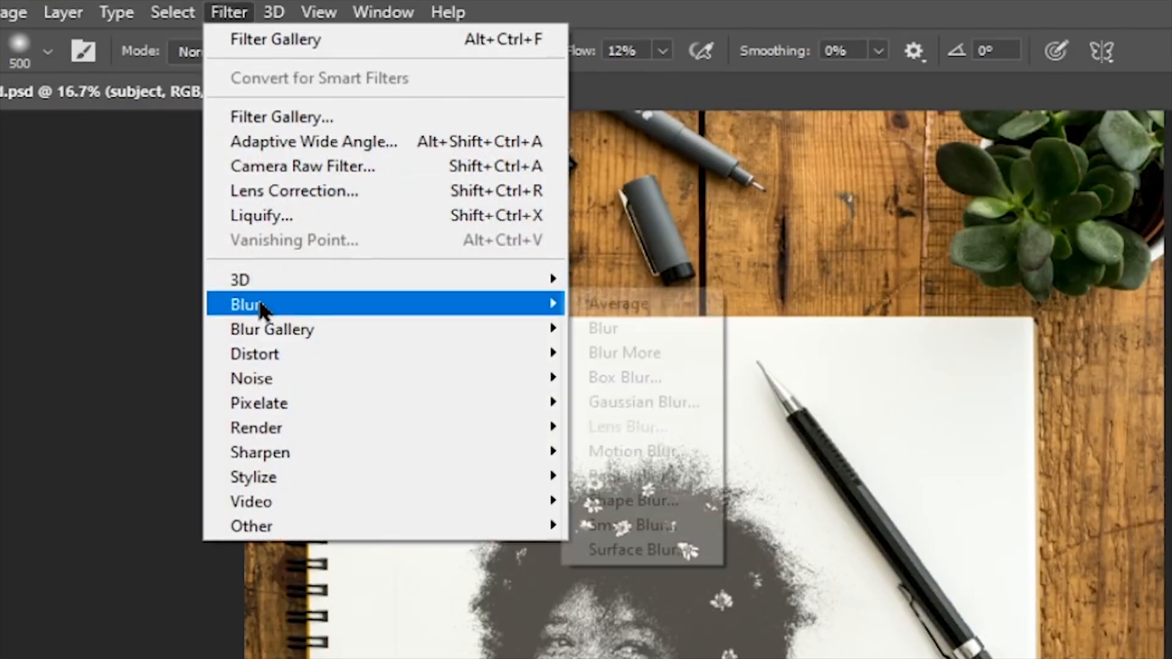
click(617, 402)
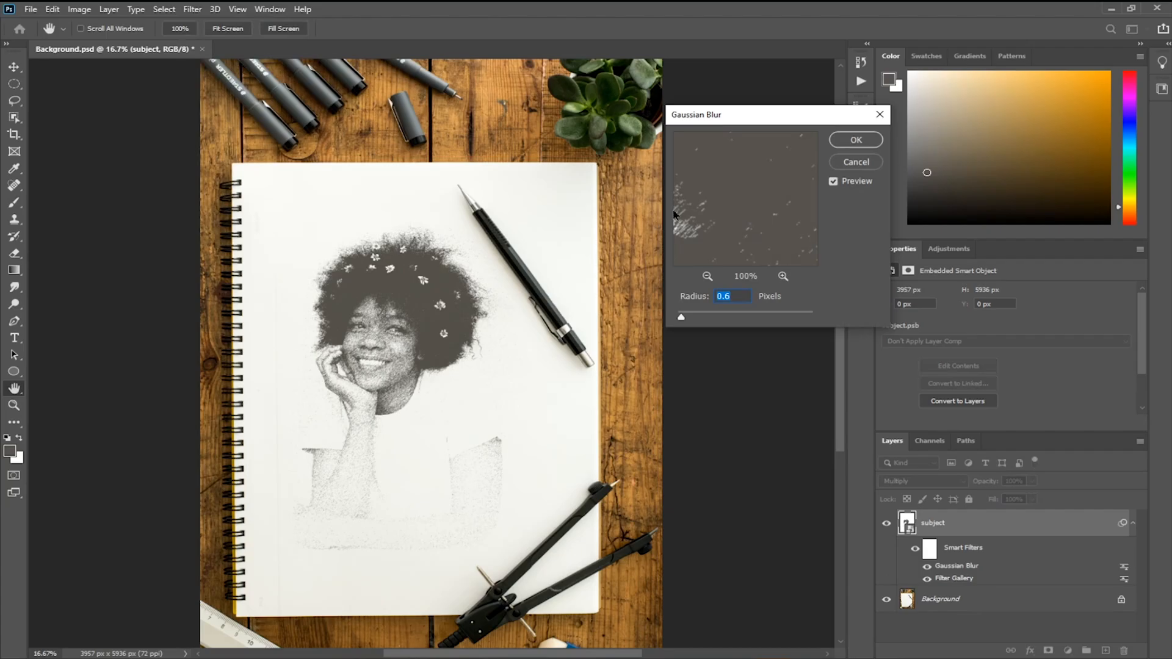
click(707, 278)
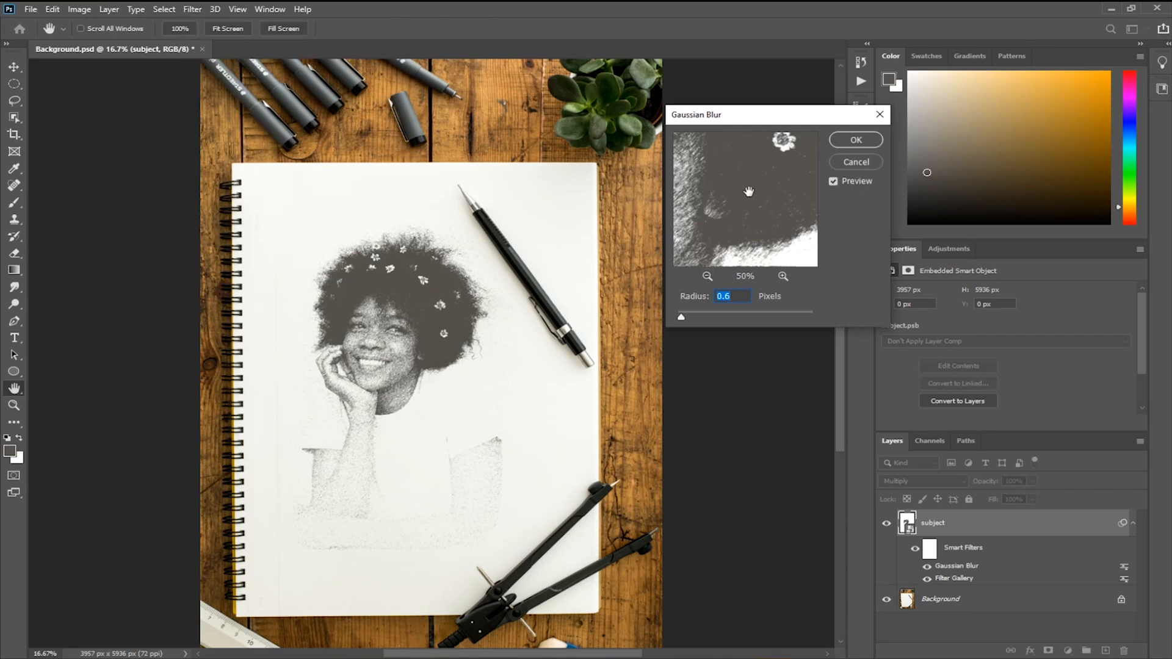
click(784, 276)
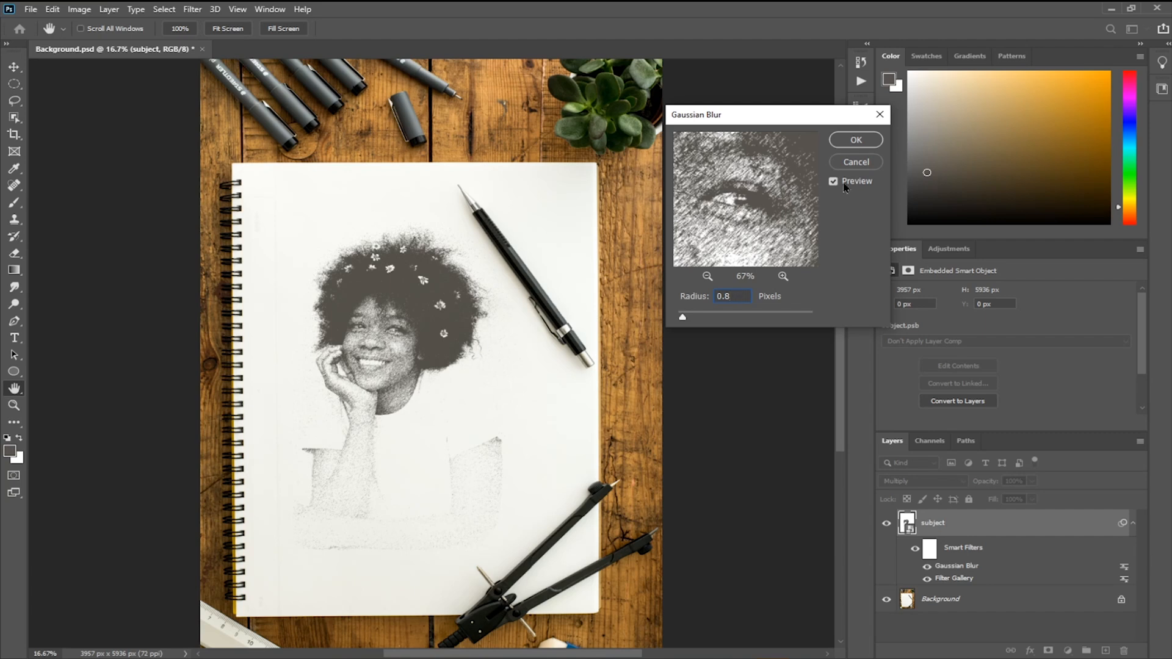
key(Return)
Add a new layer above the subject smart object, then try a short Brush stroke beside the shirt sleeve and undo it.
key(b)
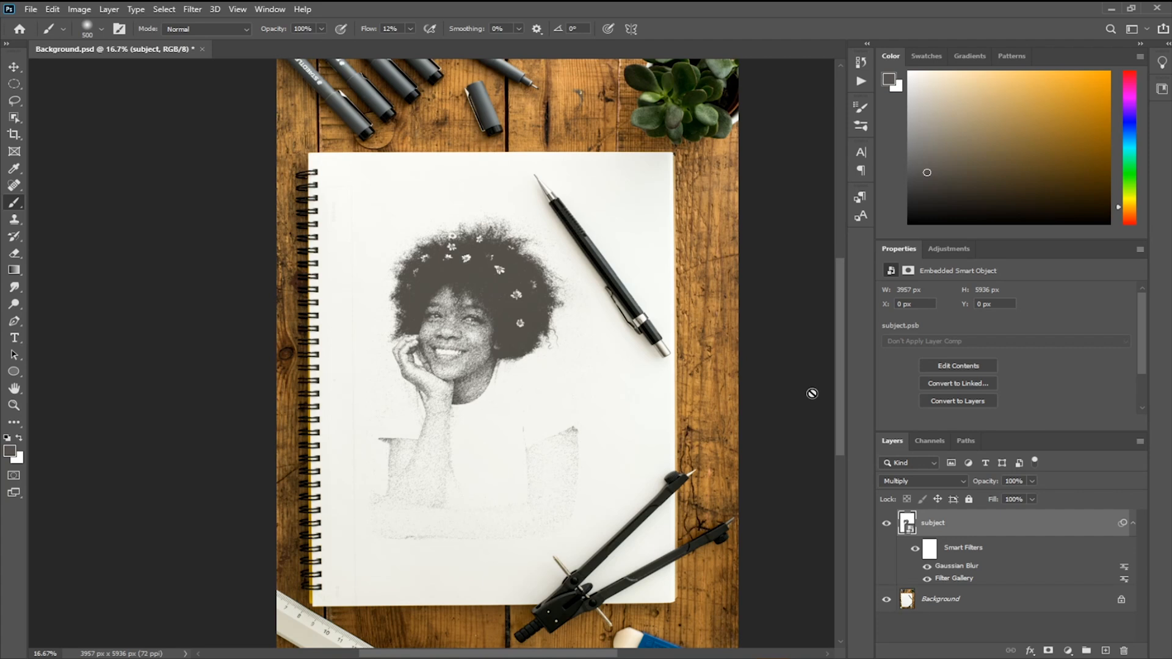
key(ctrl+plus)
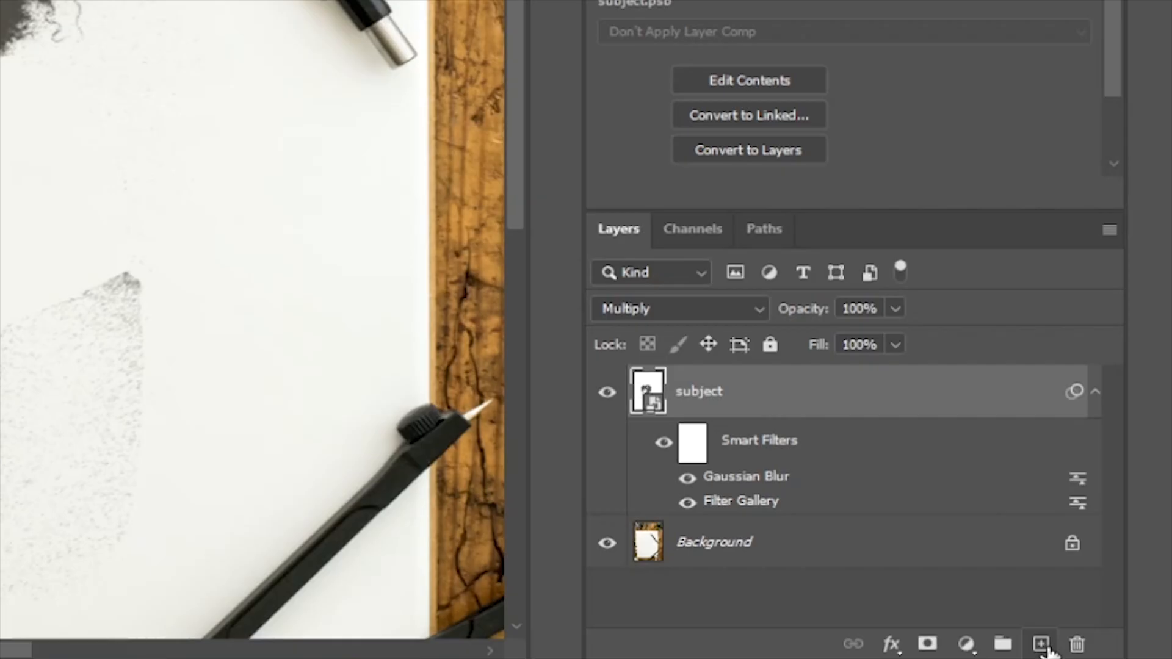
click(1045, 648)
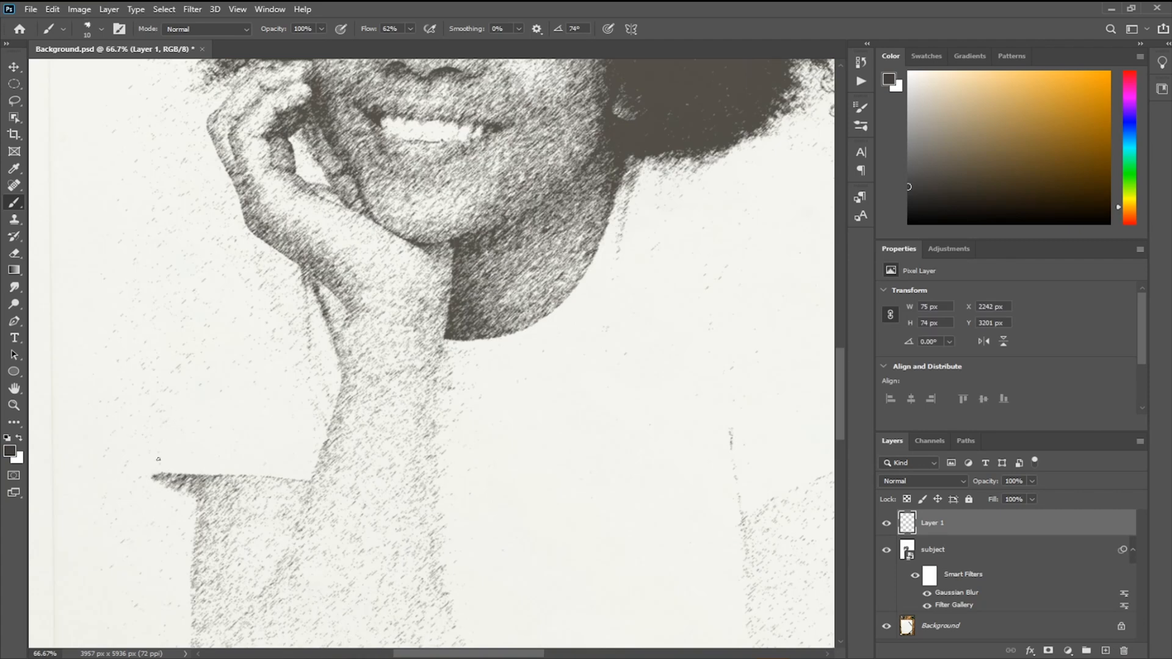
drag(158, 459, 157, 466)
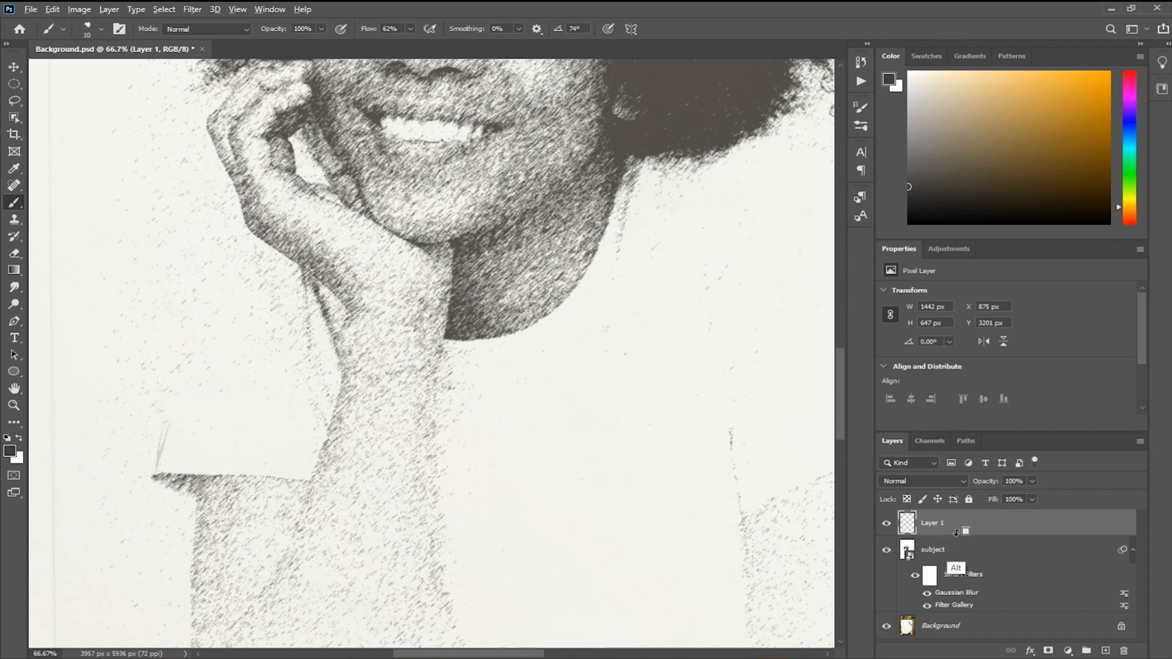
key(ctrl+alt+z)
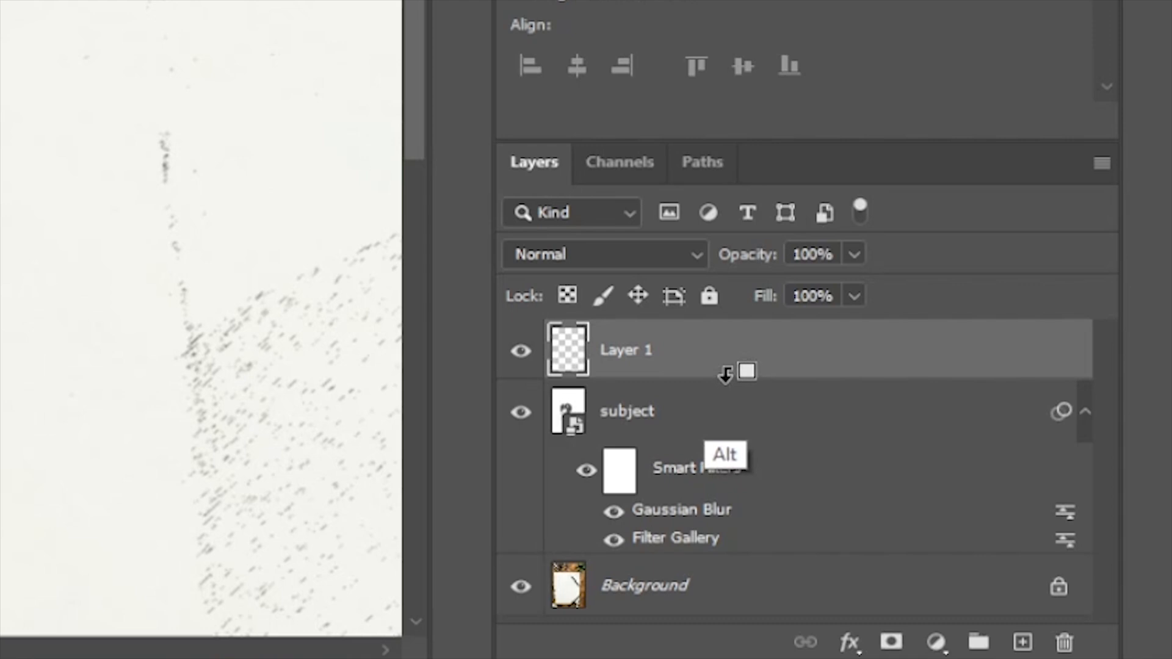
Clip the new layer to the subject smart object and hide the Filter Gallery smart filter to reveal the original photo.
alt+click(726, 380)
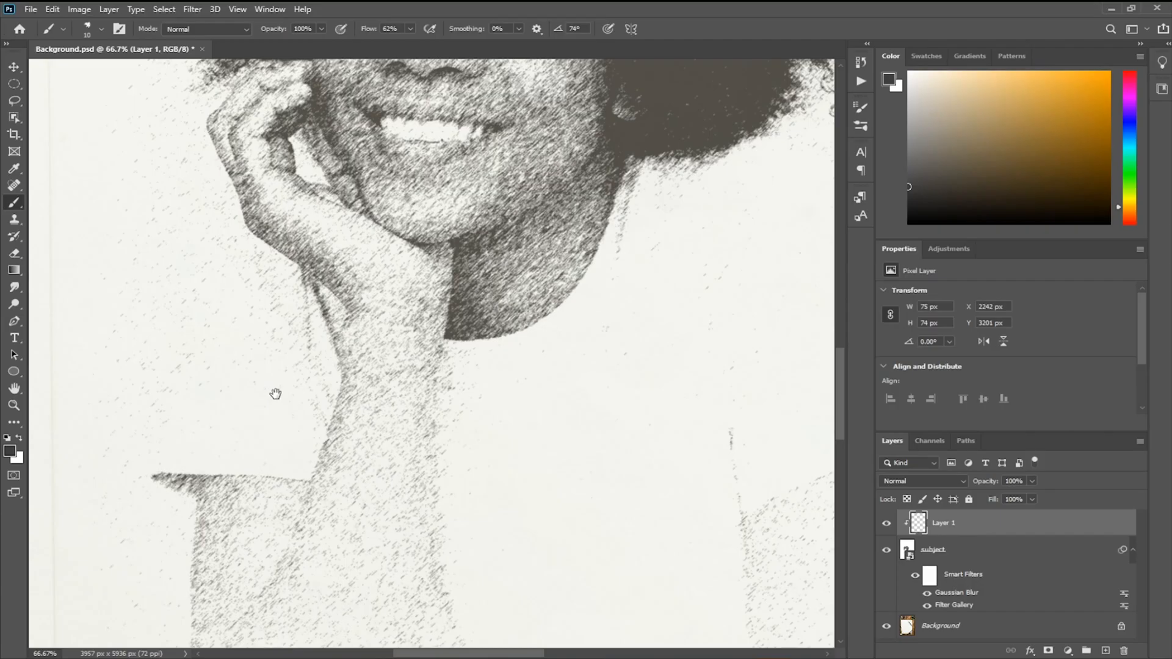
drag(275, 394, 386, 336)
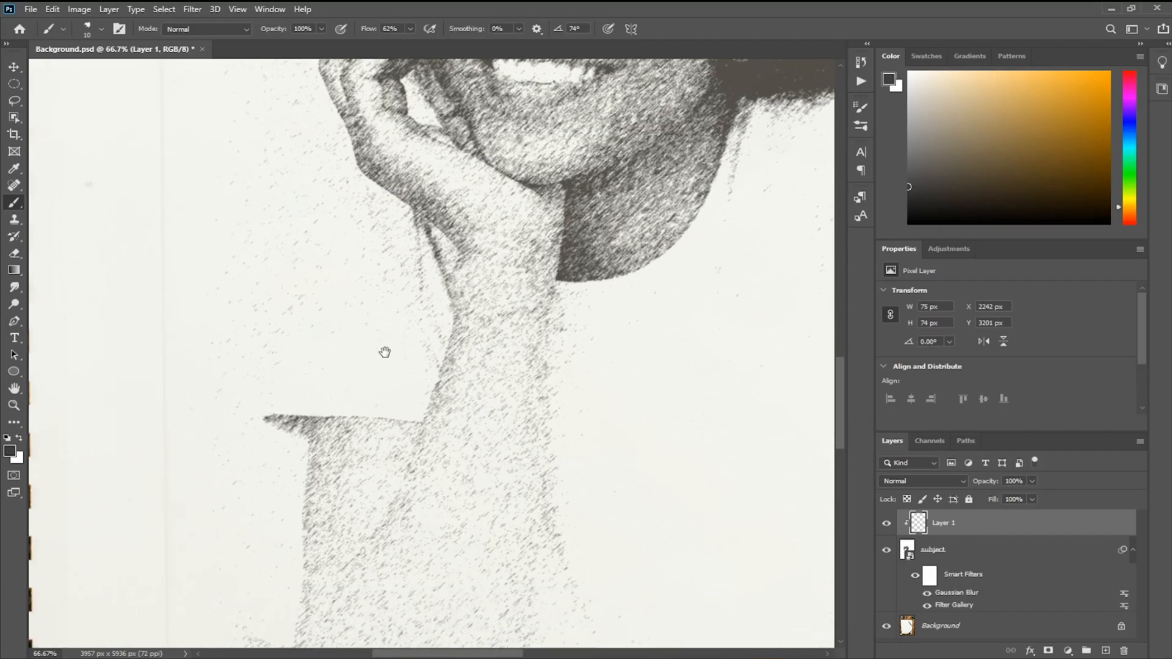
key(ctrl+z)
click(927, 607)
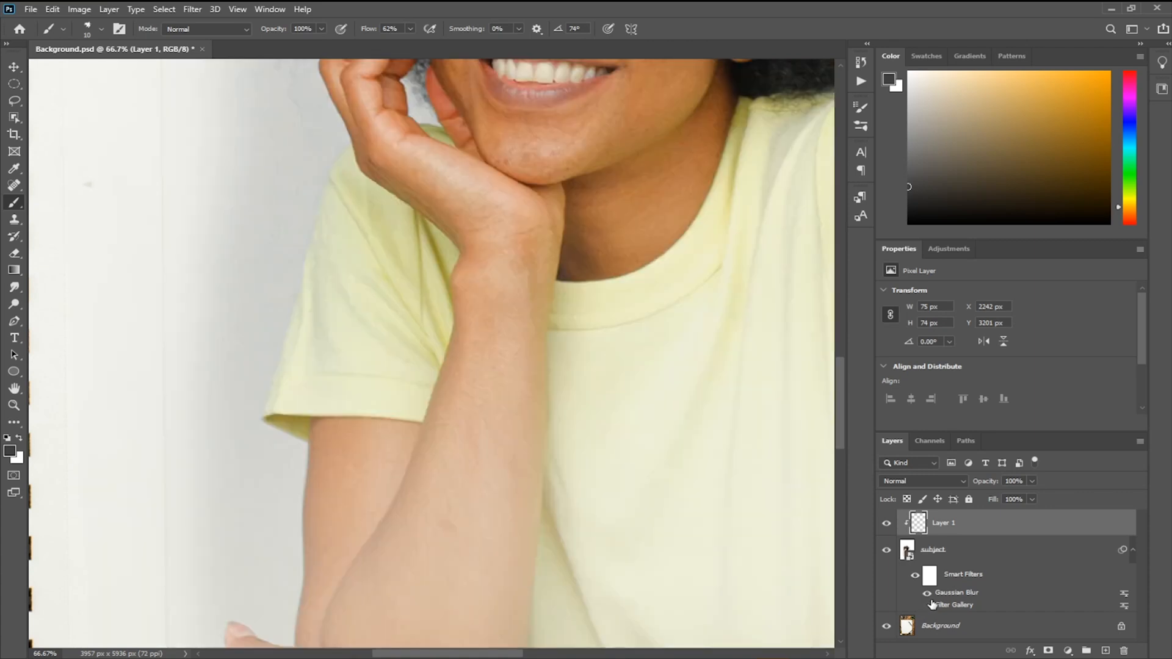
click(927, 594)
Trace the sleeve beside the raised hand, the fingers, and the eyes, nose and lips with thin dark Brush lines on the clipped layer.
drag(272, 384, 276, 362)
mouse_move(349, 149)
mouse_down()
mouse_move(318, 202)
mouse_move(296, 309)
mouse_up()
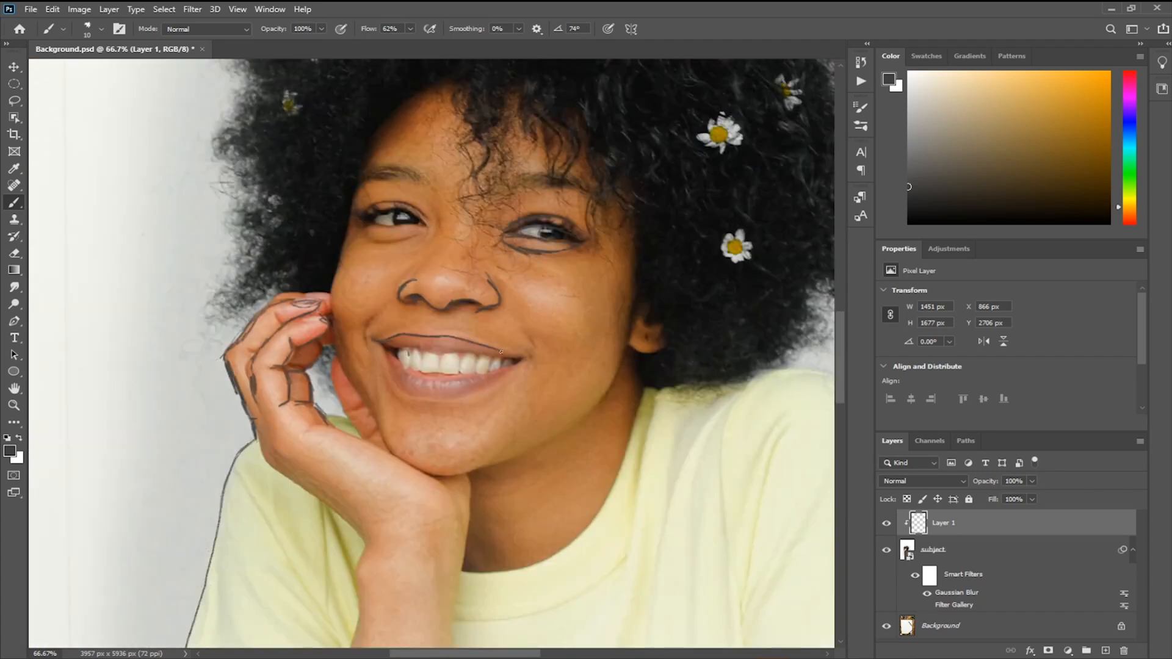
mouse_move(500, 352)
mouse_down()
mouse_move(437, 398)
mouse_move(381, 349)
mouse_up()
drag(365, 231, 422, 236)
Outline the shirt's other shoulder, sleeve seam and hem with thin Brush lines and set the line layer's opacity to 46%.
drag(623, 352, 584, 416)
drag(390, 363, 339, 454)
drag(339, 355, 326, 396)
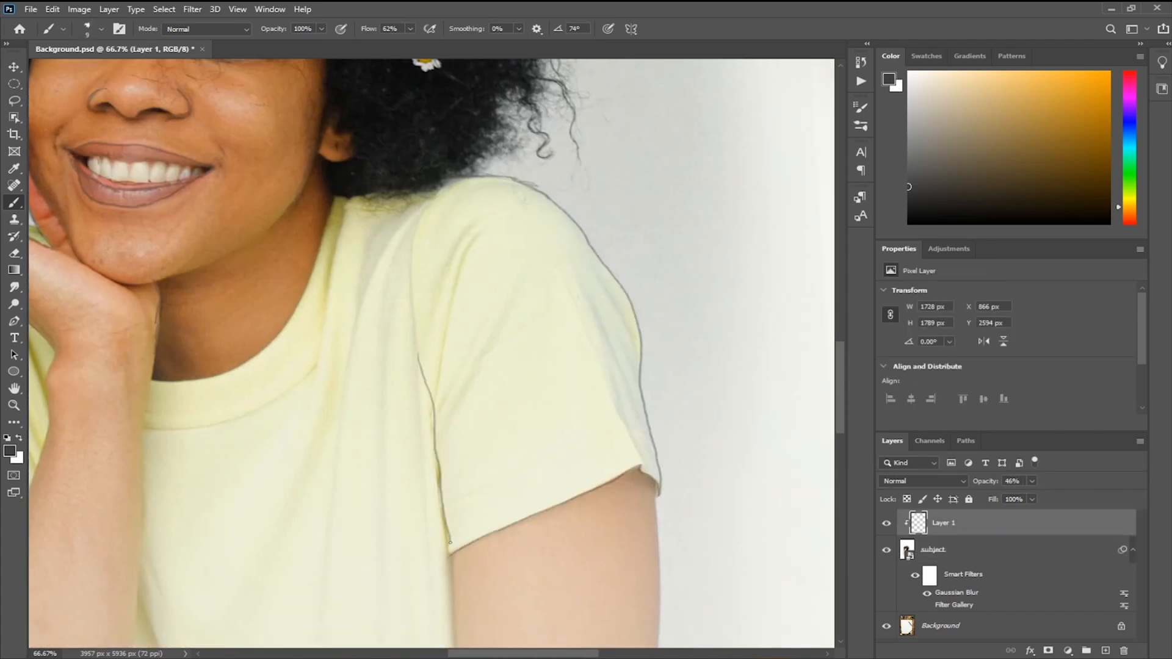
drag(400, 370, 547, 265)
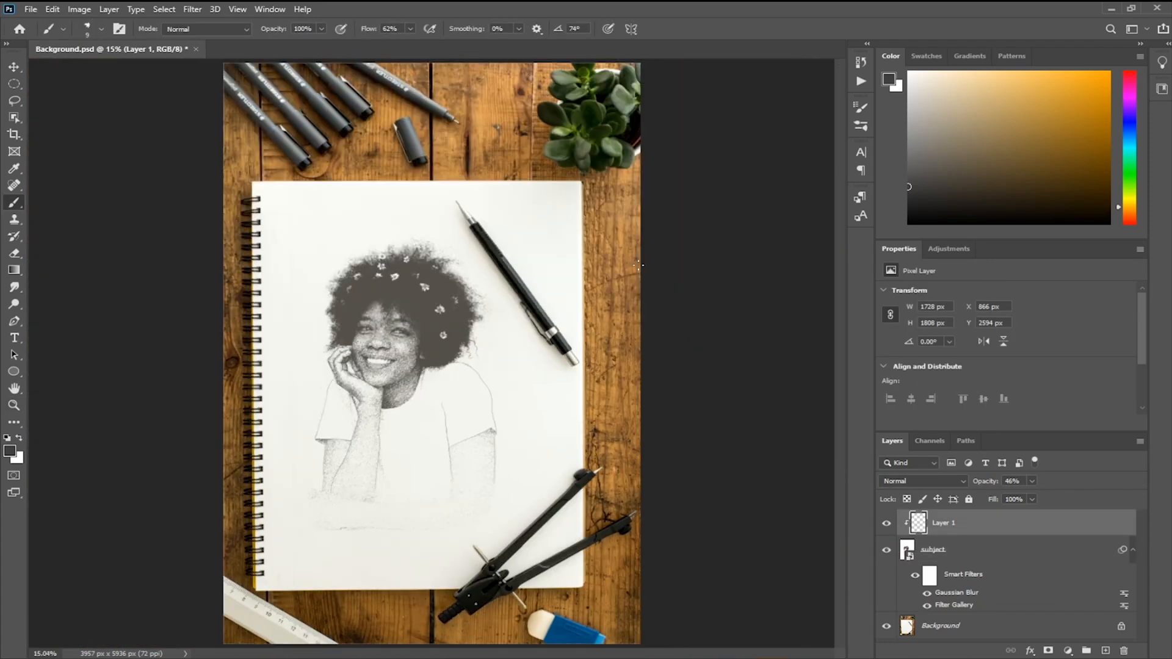